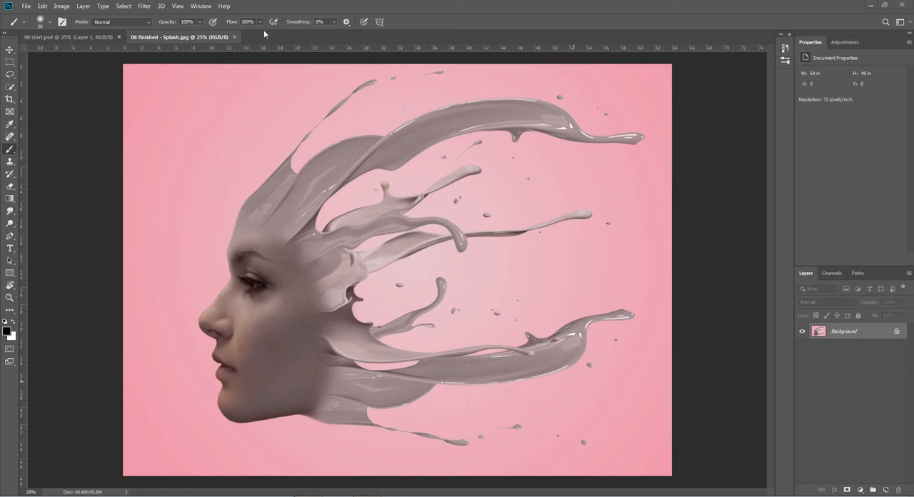
- Close the finished splash image and open 02 Model.jpg
left_click(234, 36)
key("space")
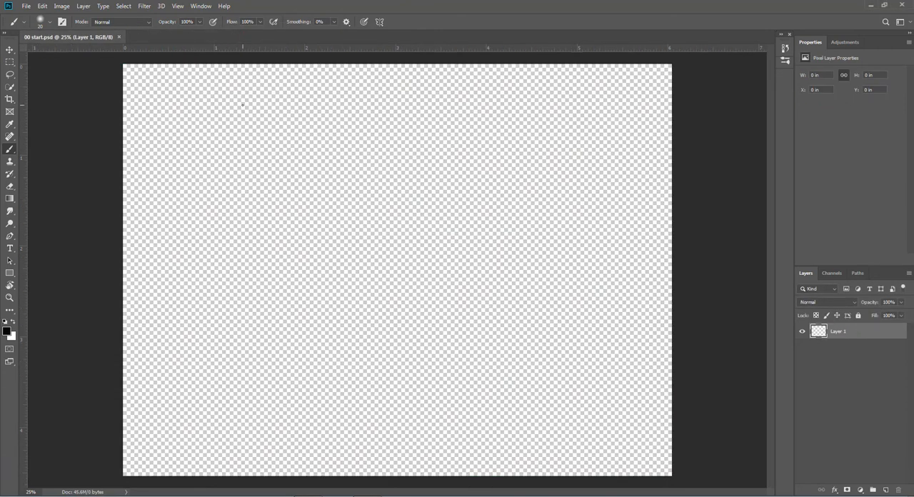
left_click(27, 6)
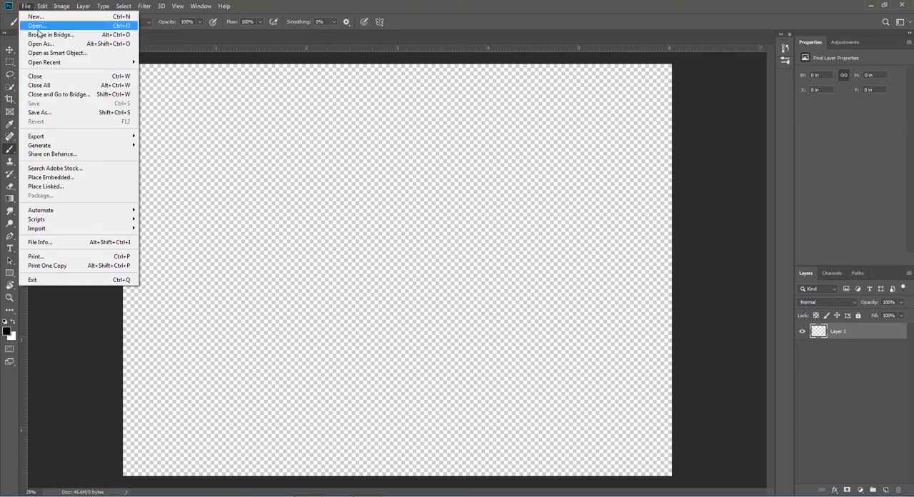
left_click(41, 26)
double_click(263, 87)
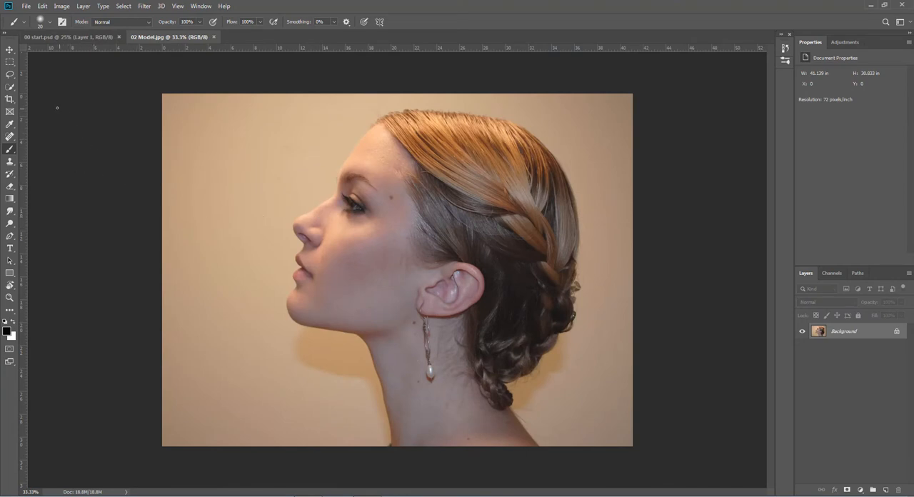
- Select the woman automatically with Select Subject and feather the selection by 1 pixel
left_click(8, 88)
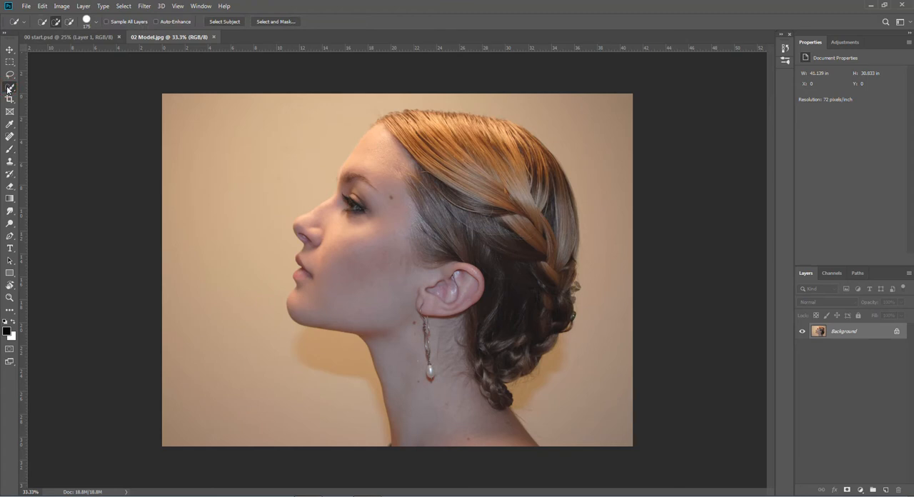
left_click(230, 22)
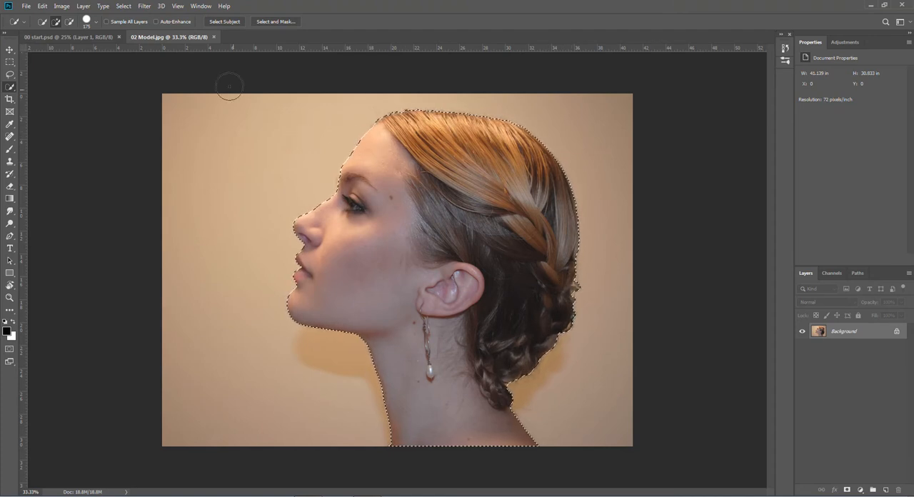
left_click(126, 6)
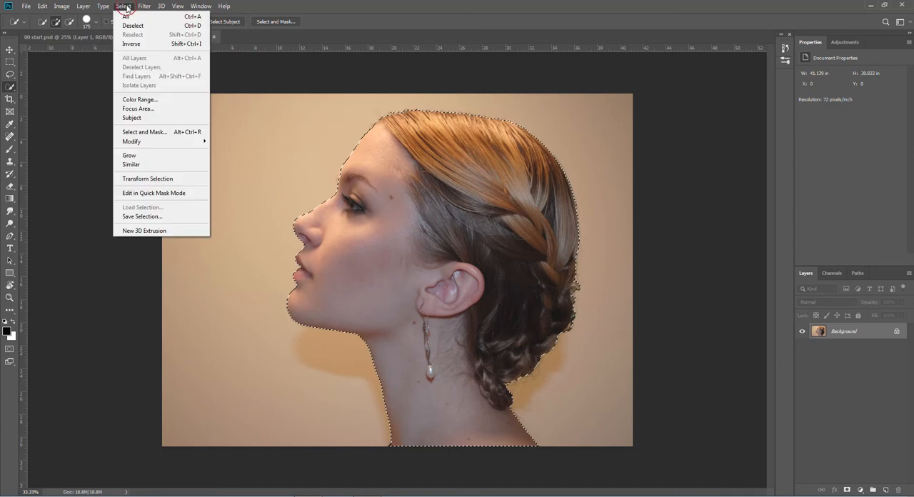
mouse_move(159, 142)
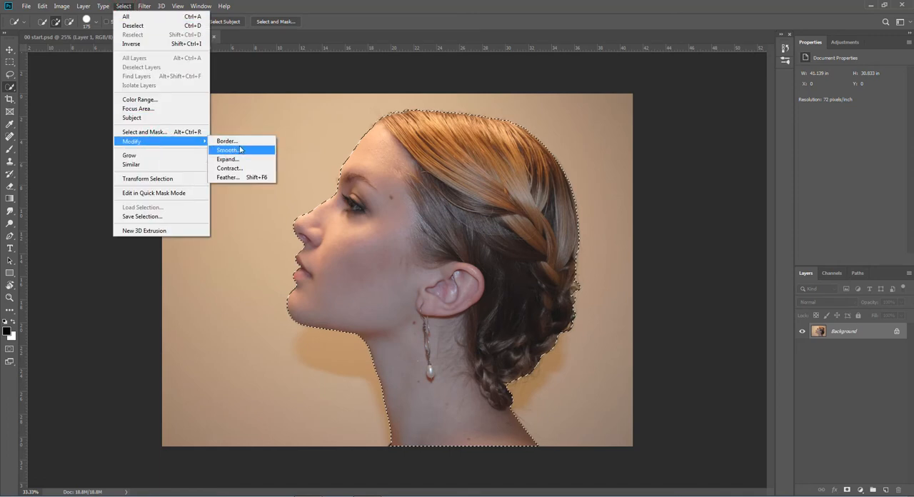
left_click(230, 177)
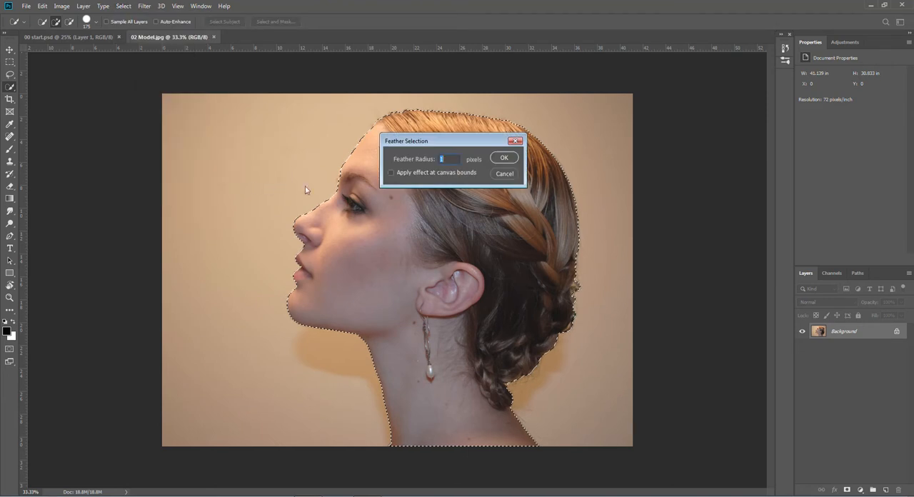
left_click(505, 158)
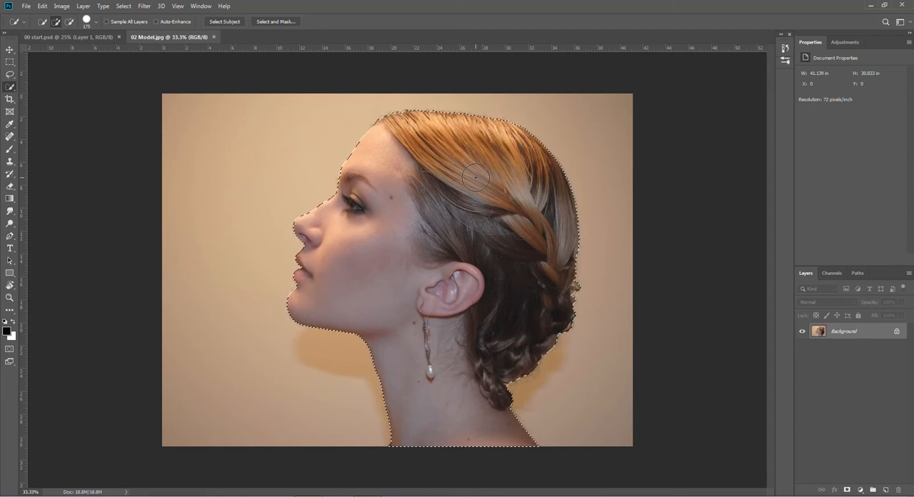
- Copy the selected woman to a new layer and hide the Background layer
key("ctrl+j")
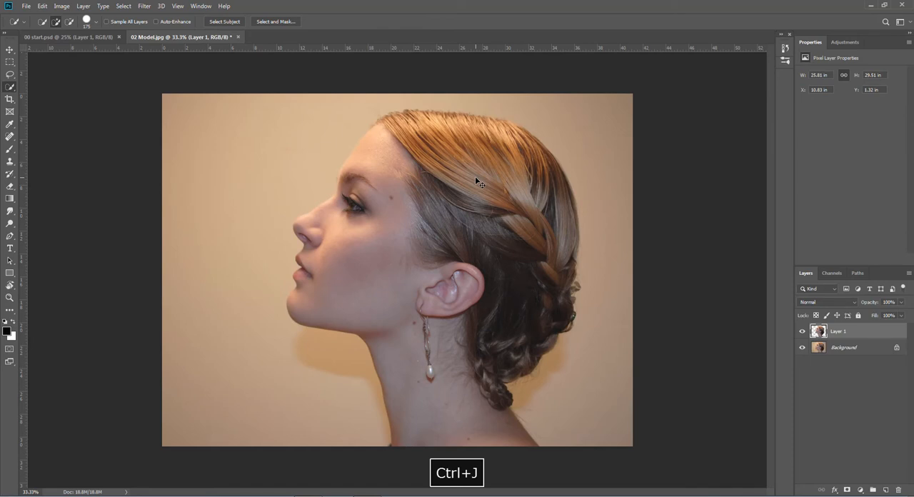
left_click(801, 347)
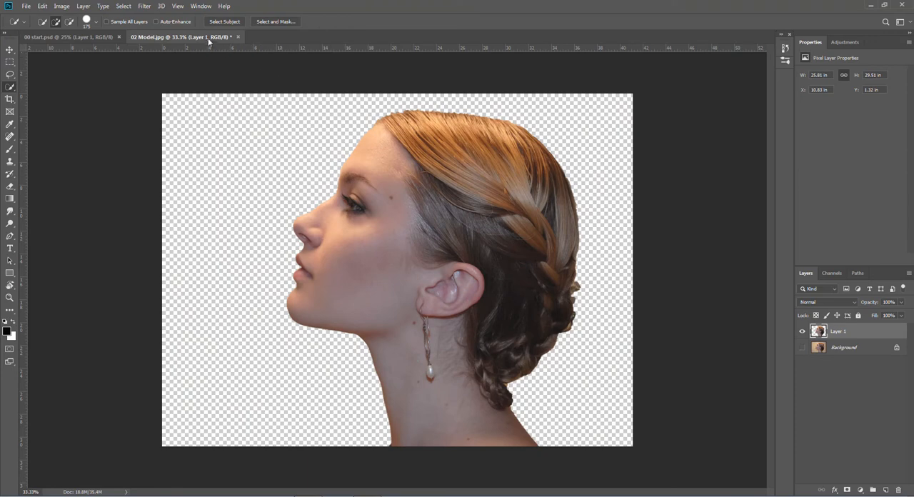
- Transfer the cut-out woman's layer into 00 start.psd and close 02 Model.jpg without saving it
left_click_drag(208, 40, 200, 440)
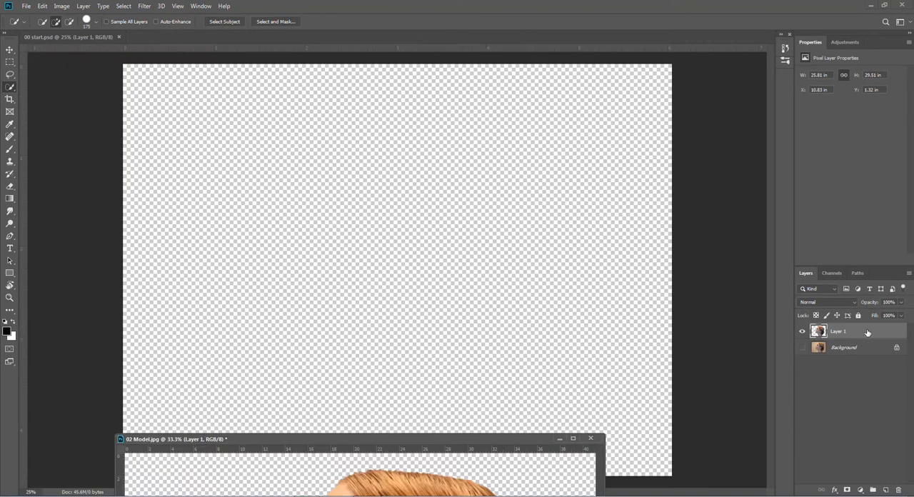
left_click_drag(859, 332, 402, 293)
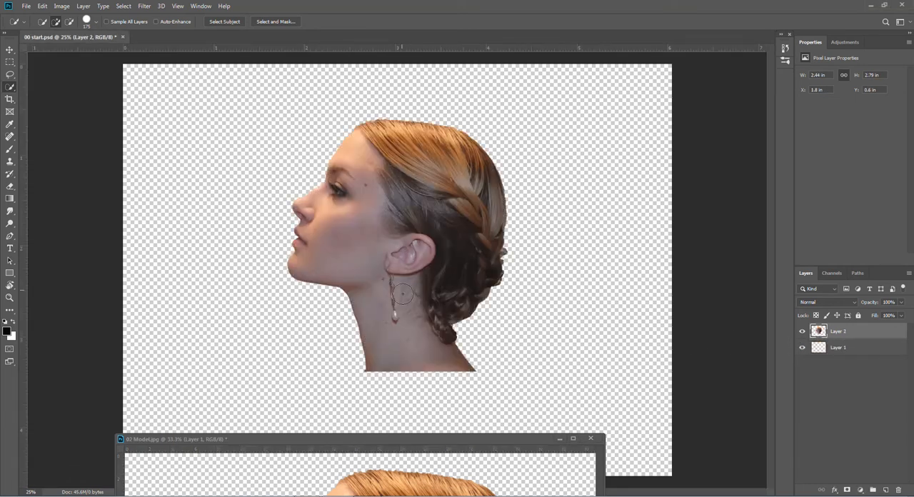
left_click(591, 438)
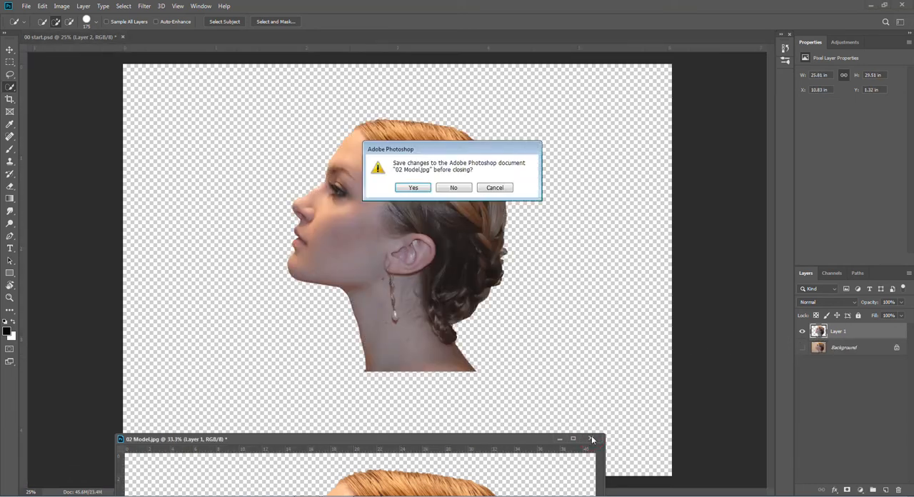
left_click(454, 187)
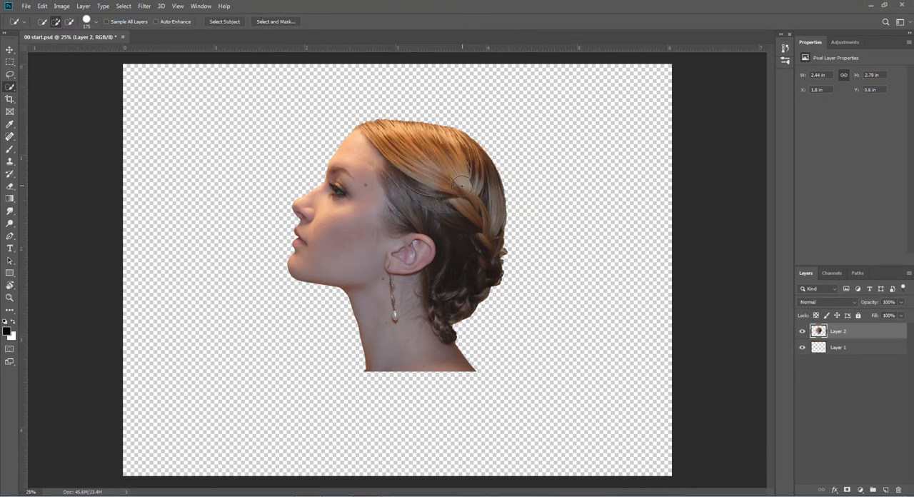
- Rotate the woman's layer to about -19.15°, enlarge it to about 120%, and place it toward the canvas's lower left
left_click(9, 50)
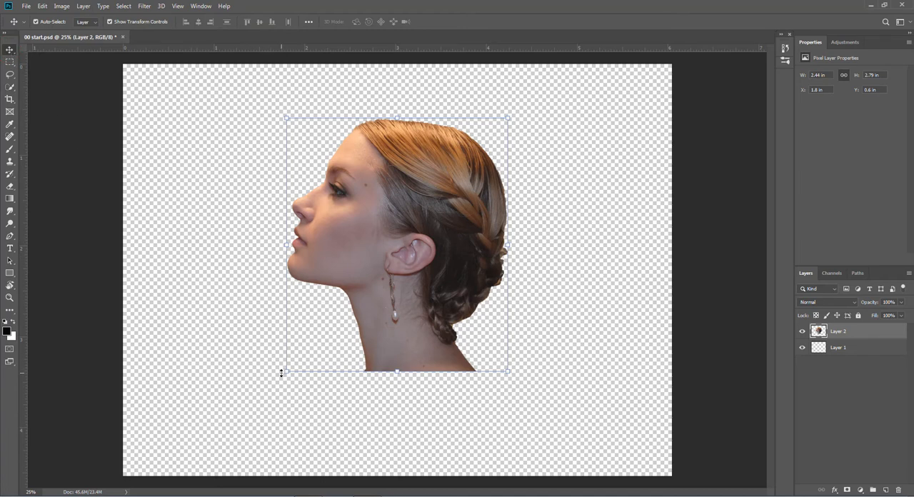
left_click_drag(280, 377, 328, 413)
left_click_drag(397, 221, 340, 317)
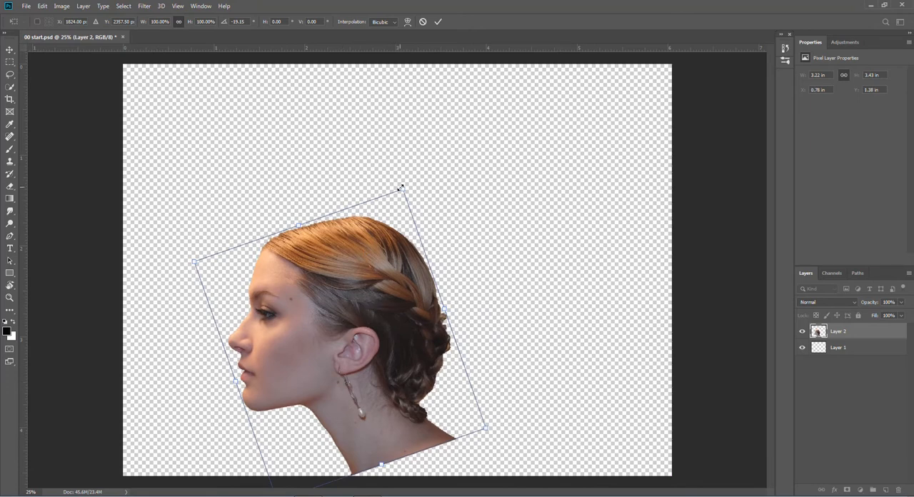
left_click_drag(403, 188, 448, 136)
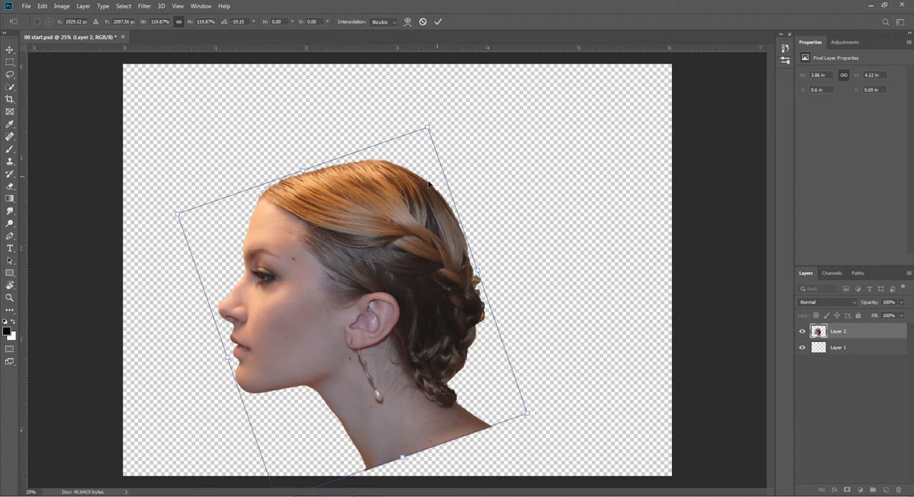
left_click_drag(304, 234, 304, 242)
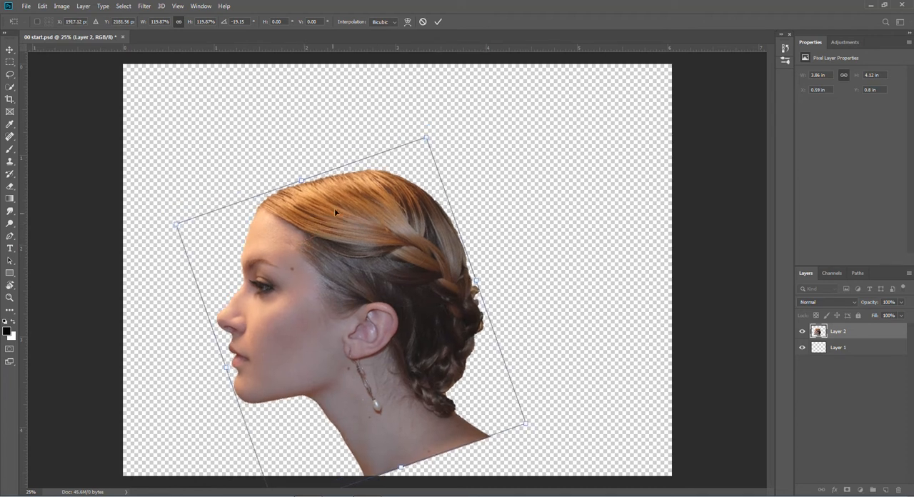
left_click(438, 22)
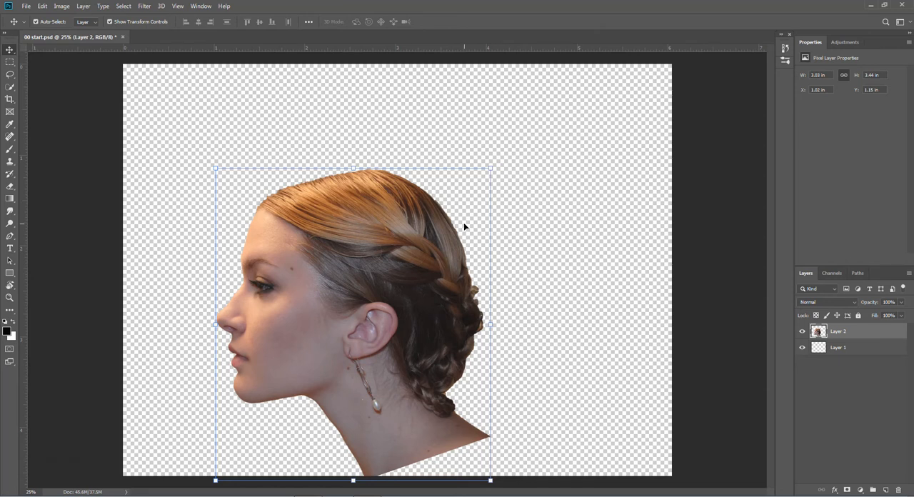
- Make the empty Layer 1 active and set the foreground colour to light pink ec98ac
left_click(818, 348)
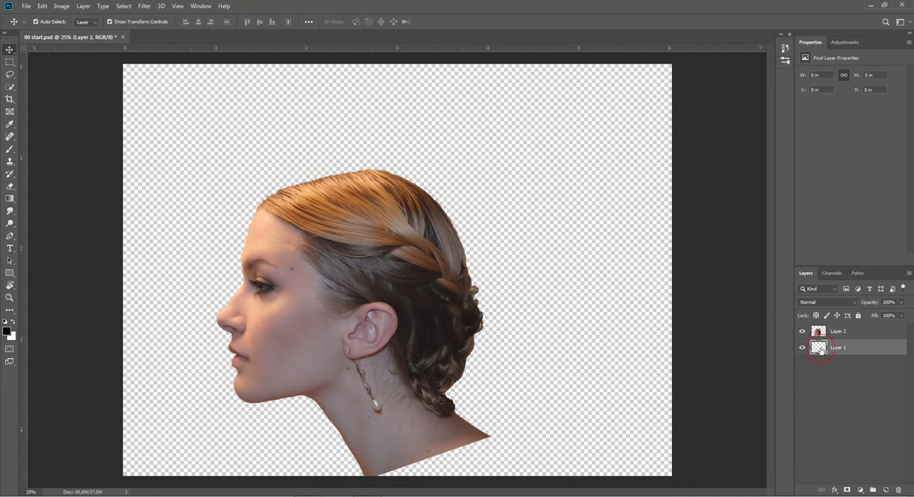
left_click(7, 331)
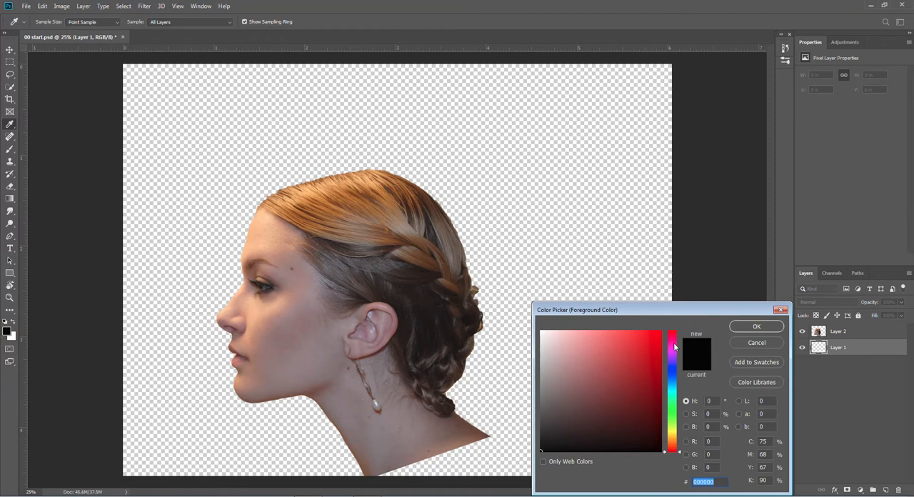
left_click_drag(681, 454, 682, 337)
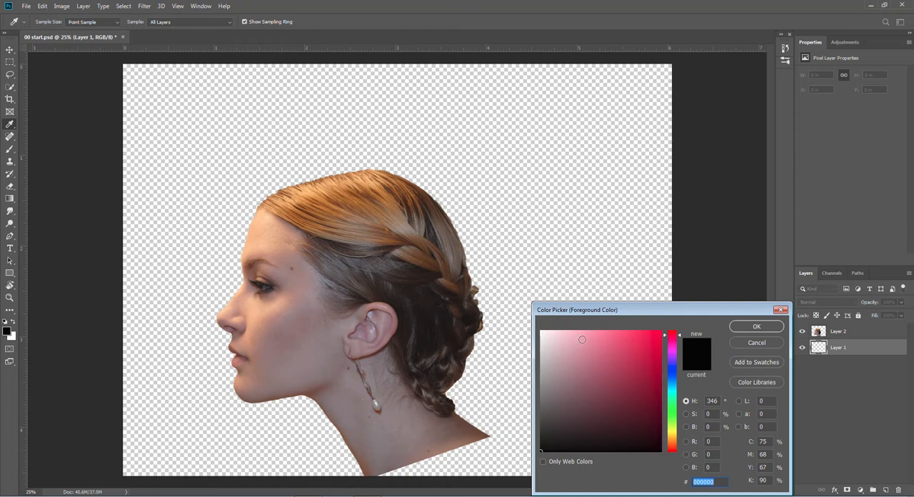
left_click(583, 339)
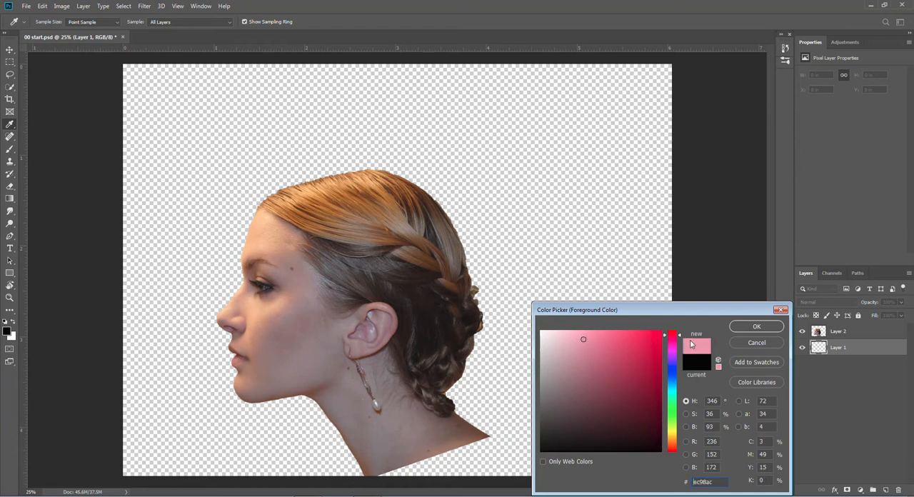
left_click(758, 328)
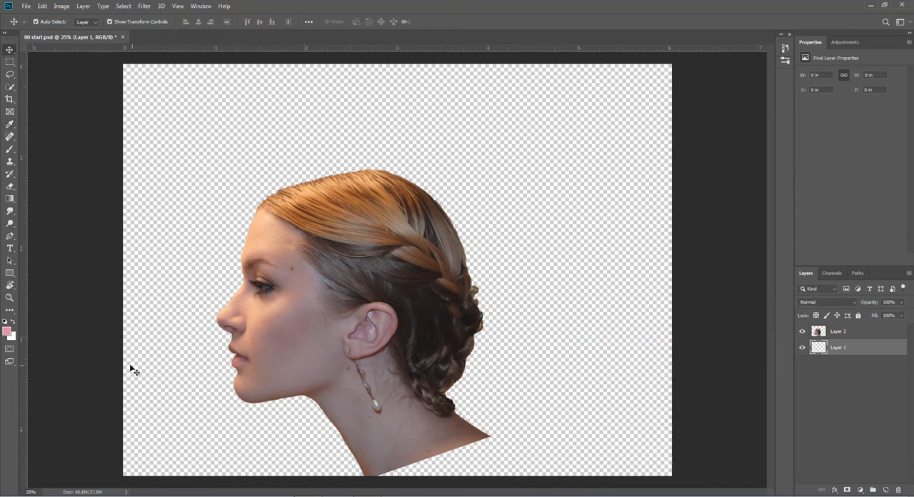
- Set the background colour to e94678 and fill Layer 1 with a radial gradient from near the canvas centre to its lower-left corner
left_click(13, 337)
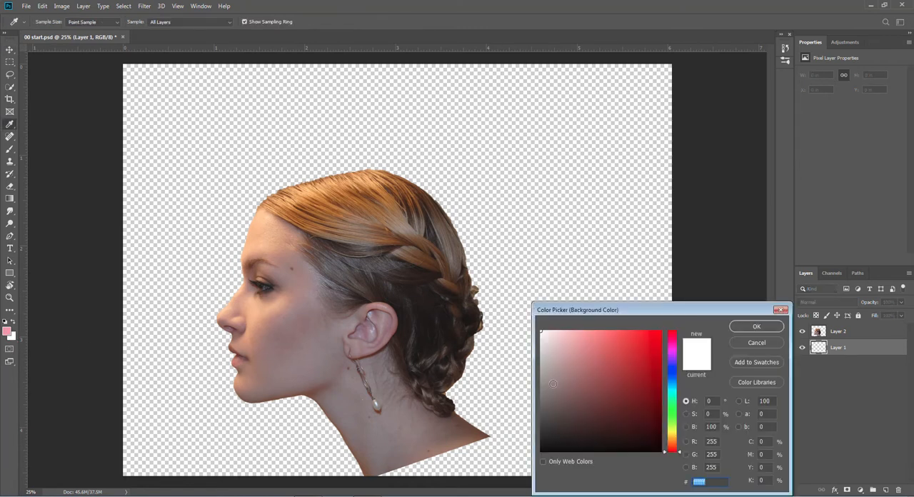
left_click_drag(664, 454, 672, 342)
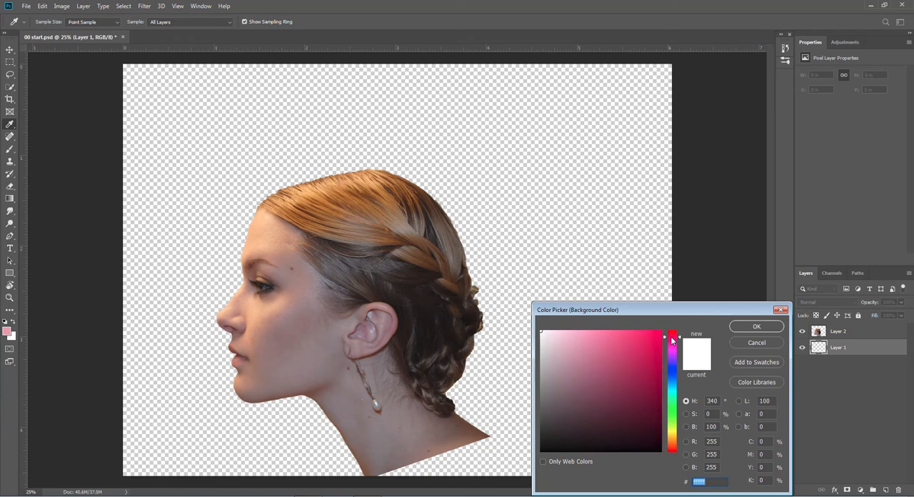
left_click(625, 341)
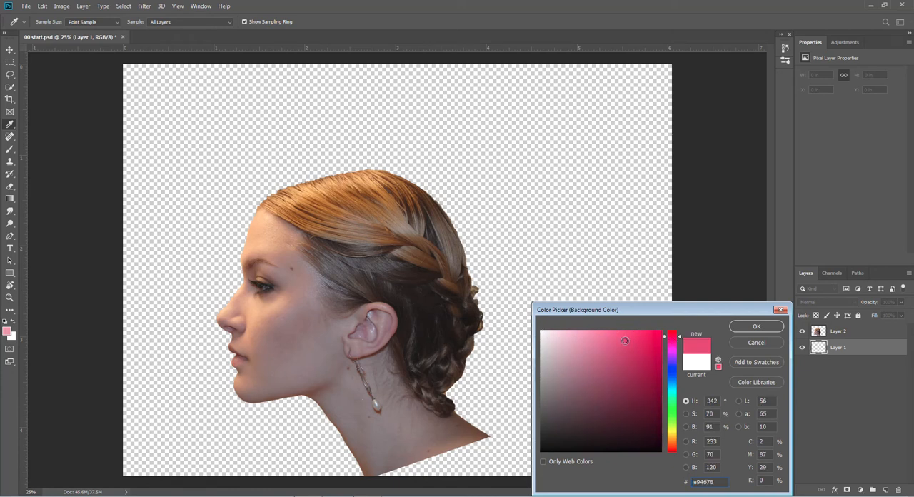
left_click(756, 327)
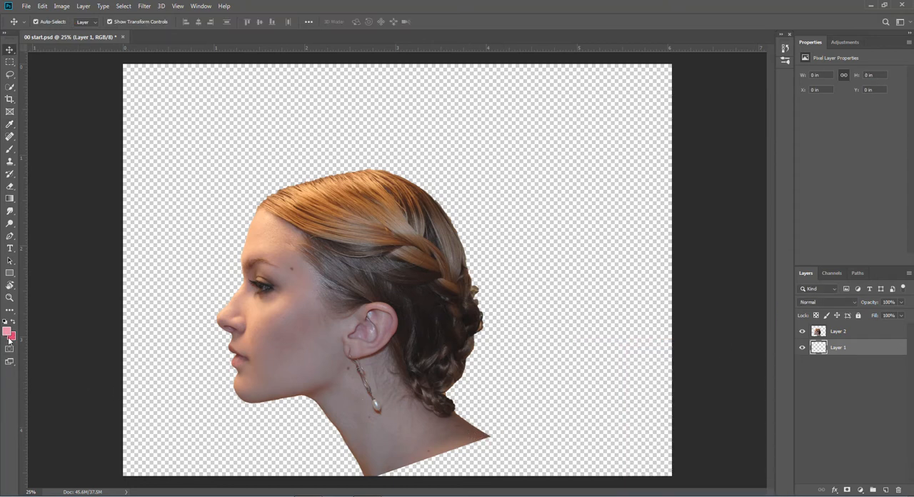
left_click(9, 200)
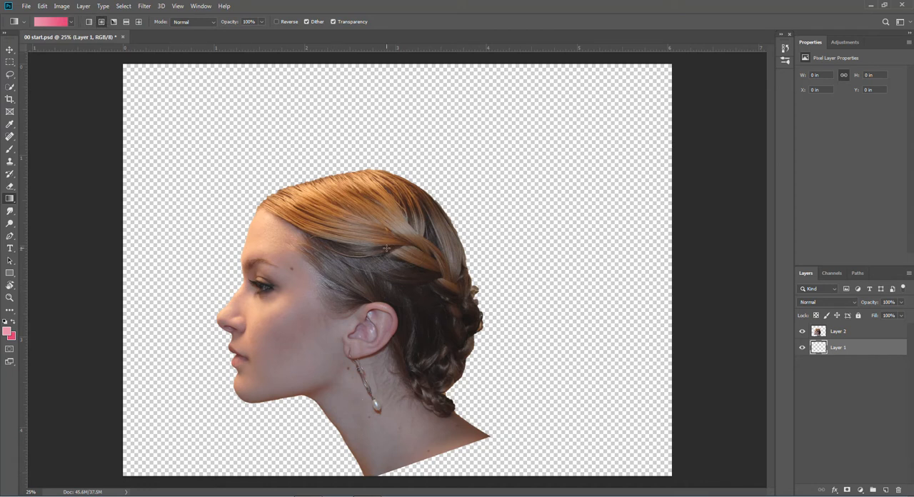
left_click_drag(388, 247, 120, 478)
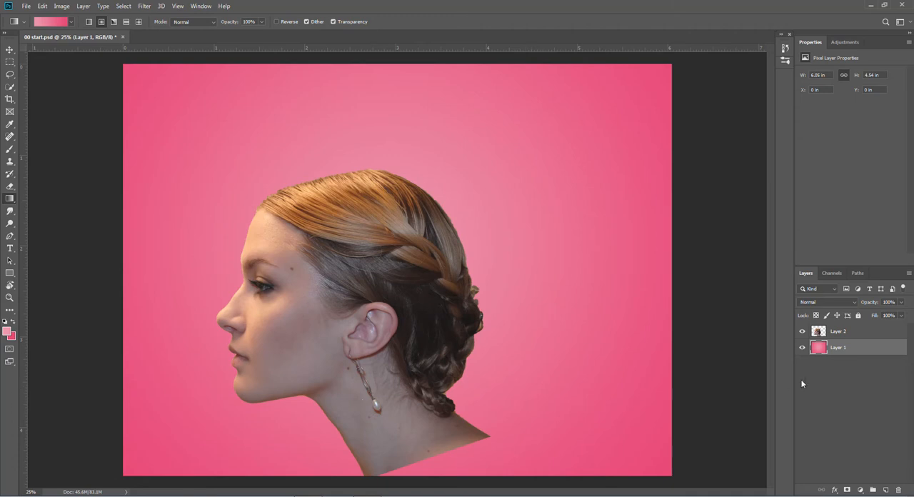
- Clip a Hue/Saturation adjustment to the pink gradient layer with Saturation -38 and Lightness -18
left_click(859, 490)
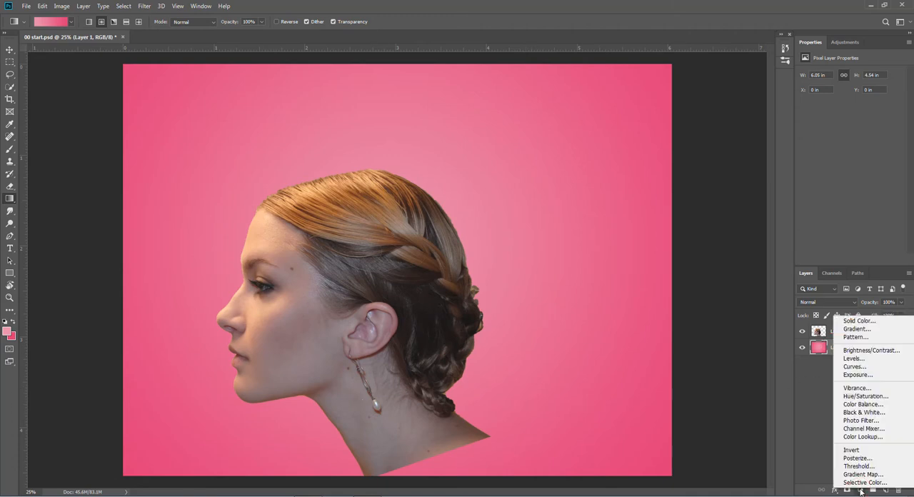
left_click(865, 396)
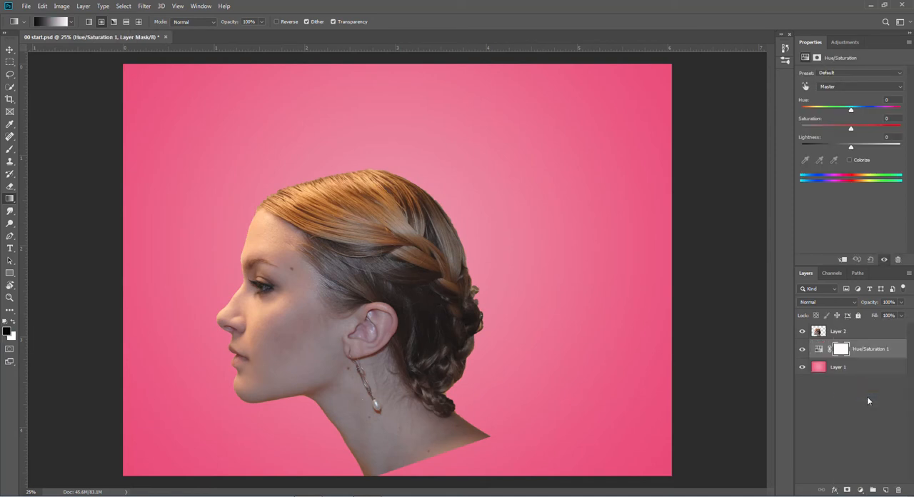
left_click(823, 357, "alt")
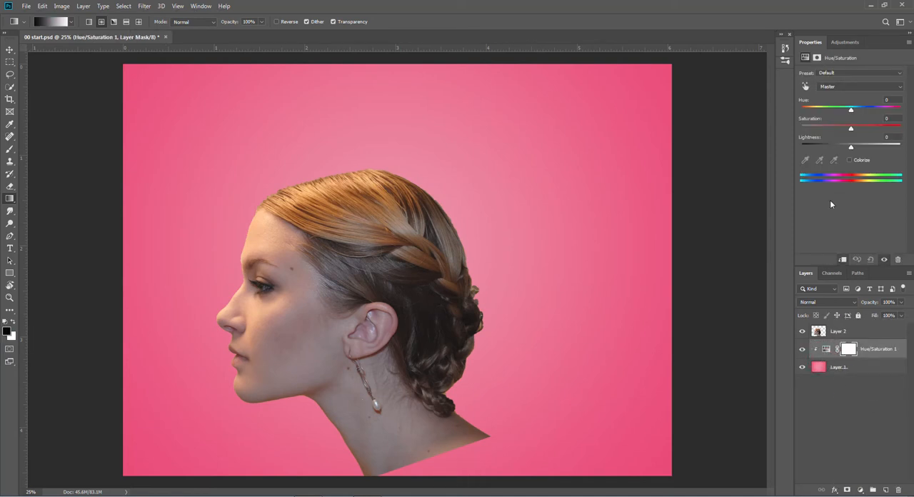
left_click_drag(850, 130, 832, 131)
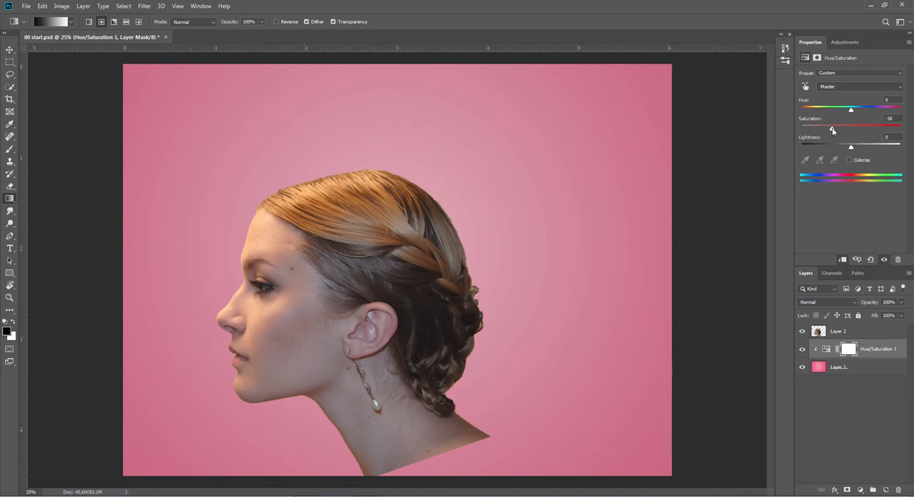
left_click_drag(851, 147, 842, 148)
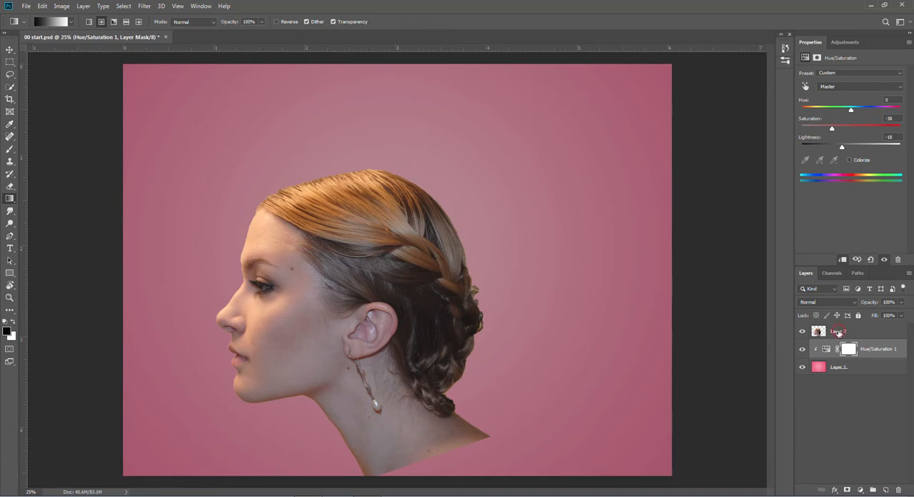
- Make the woman's Layer 2 active and open the image 03 splash 01.png
left_click(837, 333)
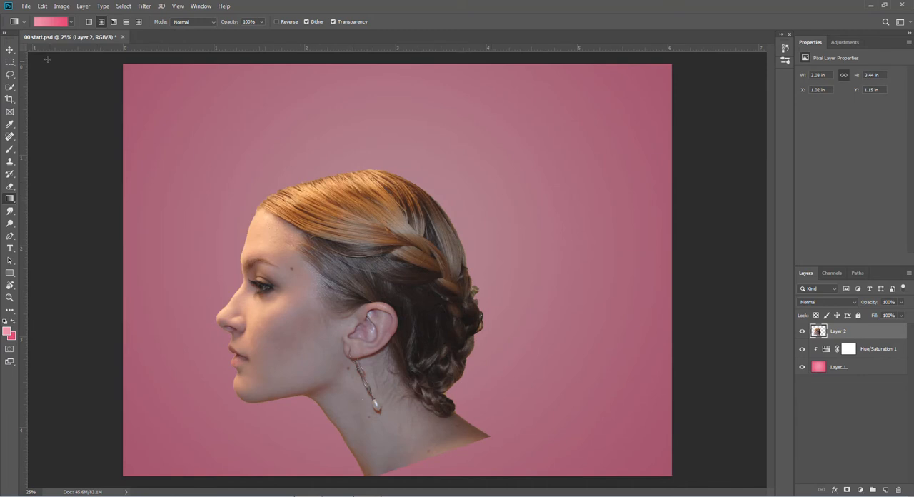
left_click(29, 7)
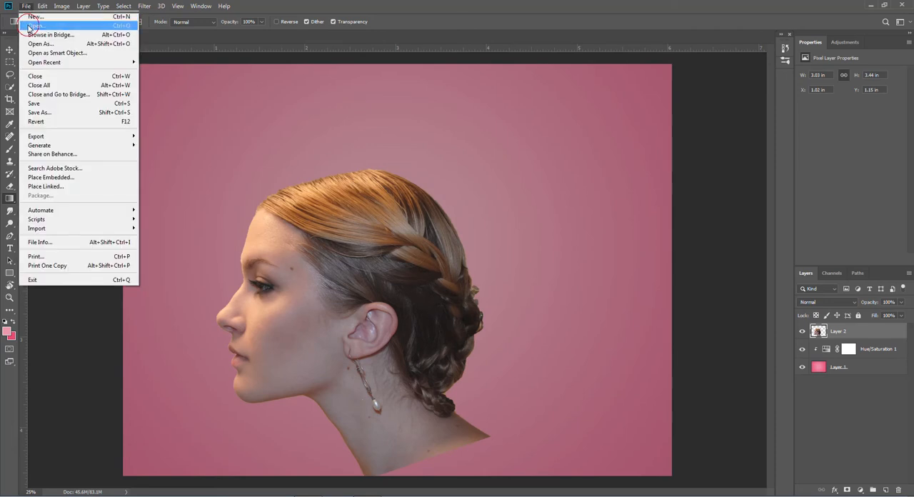
left_click(32, 27)
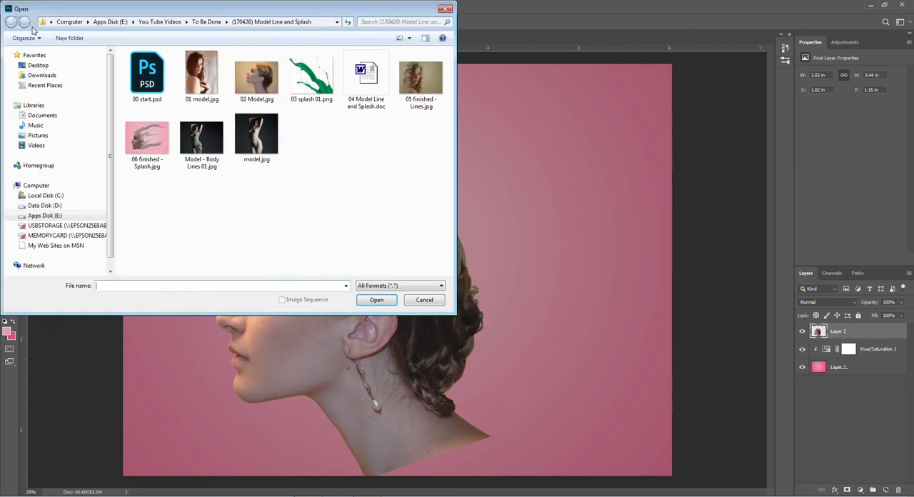
double_click(313, 81)
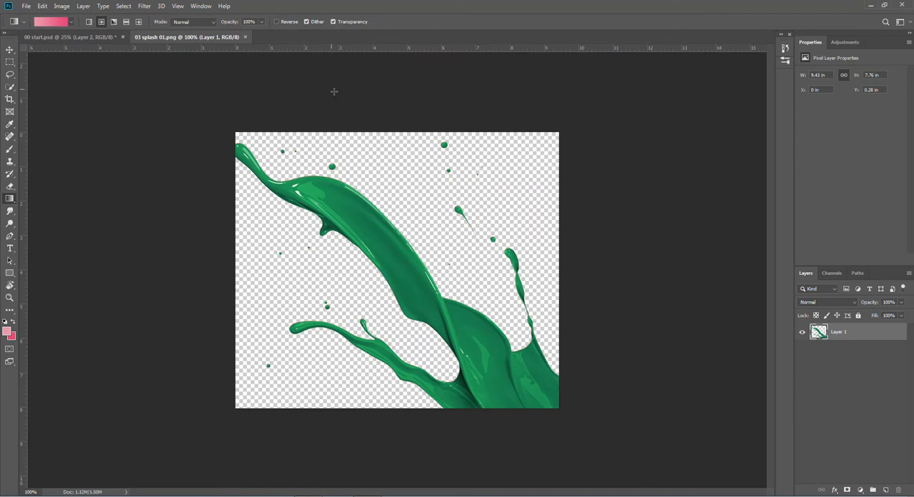
- Copy the green splash layer into 00 start.psd above the woman's layer and close the splash image
left_click_drag(196, 38, 265, 416)
left_click_drag(818, 337, 431, 294)
left_click(526, 421)
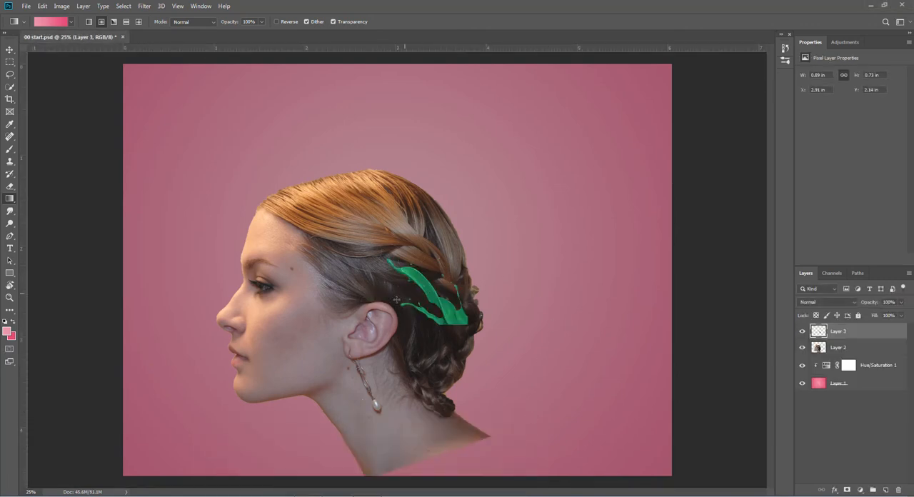
- Enlarge the green splash to about 3.45 × 2.84 in so that it spans the woman's head
left_click(8, 50)
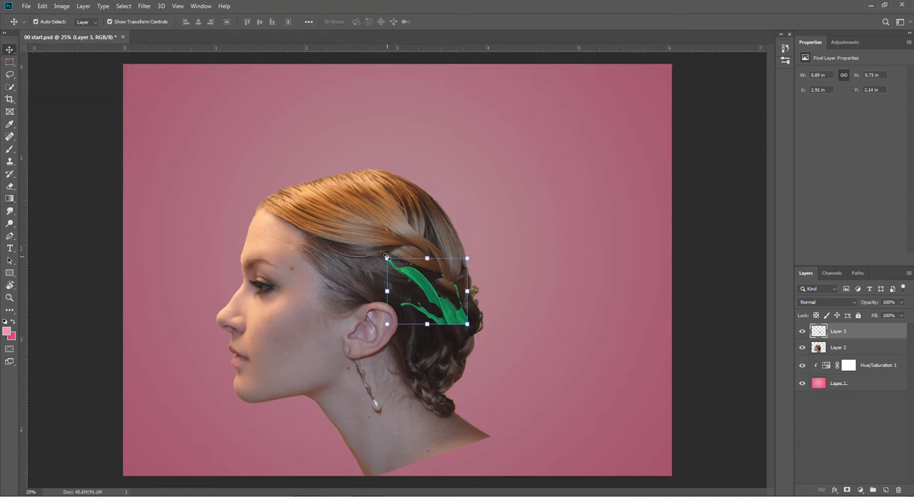
left_click_drag(386, 257, 196, 101)
left_click_drag(468, 324, 508, 357)
left_click(437, 23)
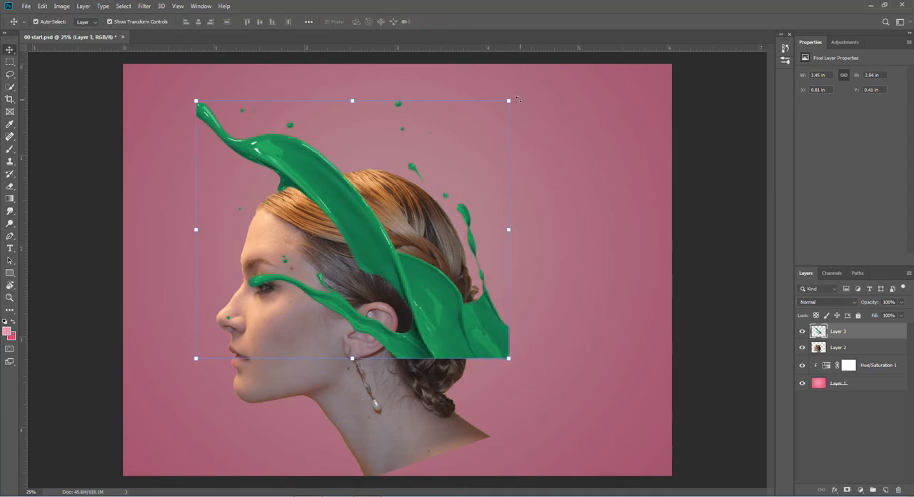
- Rotate the splash to about 114.71° and place it over the forehead and upper hair, sweeping back past the head
left_click_drag(516, 98, 423, 426)
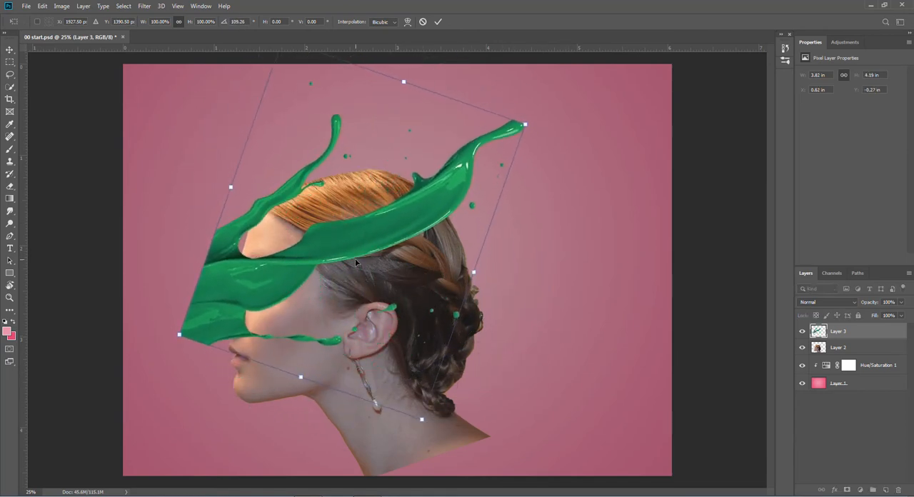
left_click_drag(348, 241, 397, 196)
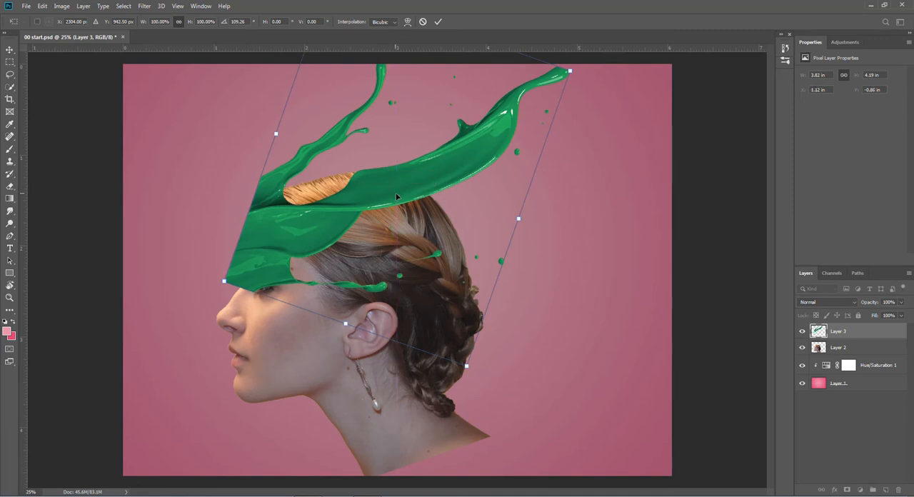
left_click_drag(581, 72, 584, 92)
mouse_move(316, 205)
left_mouse_down()
mouse_move(349, 230)
mouse_move(325, 214)
left_mouse_up()
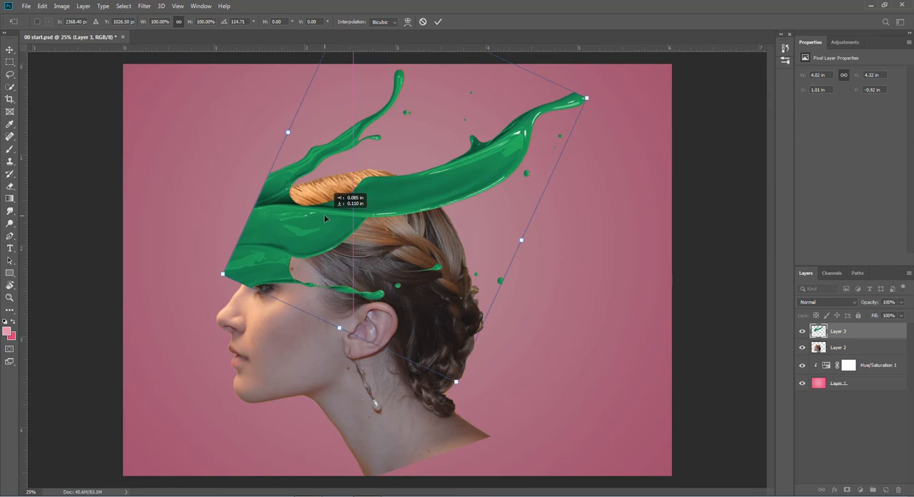
left_click_drag(325, 217, 325, 218)
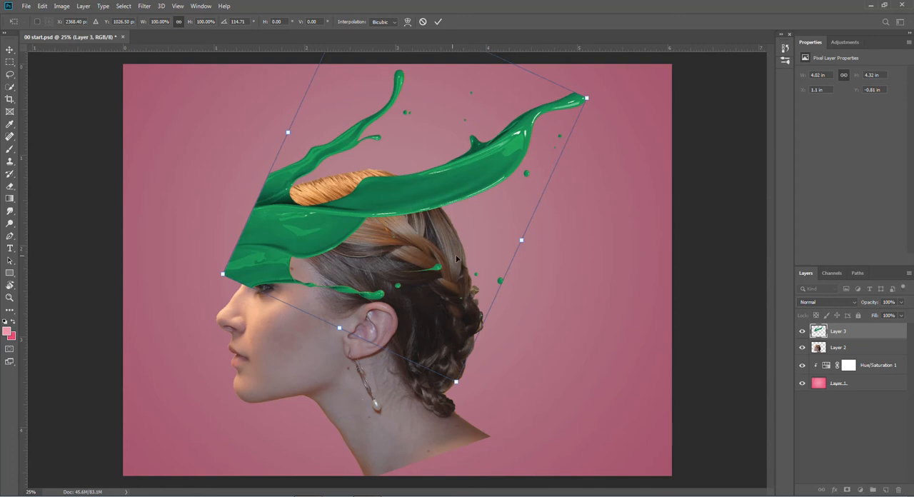
key("Return")
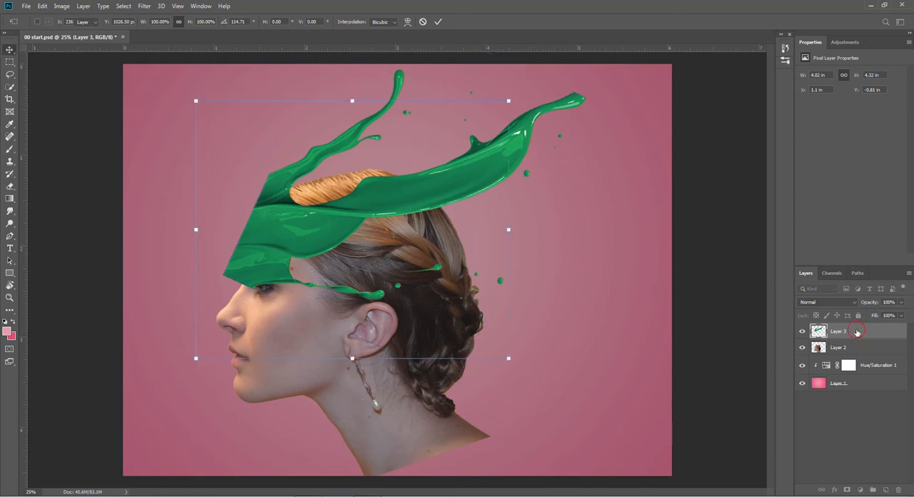
- Duplicate the splash layer, move the original Layer 3 down over the neck and back of the head, and flip it vertically
left_click_drag(856, 332, 886, 489)
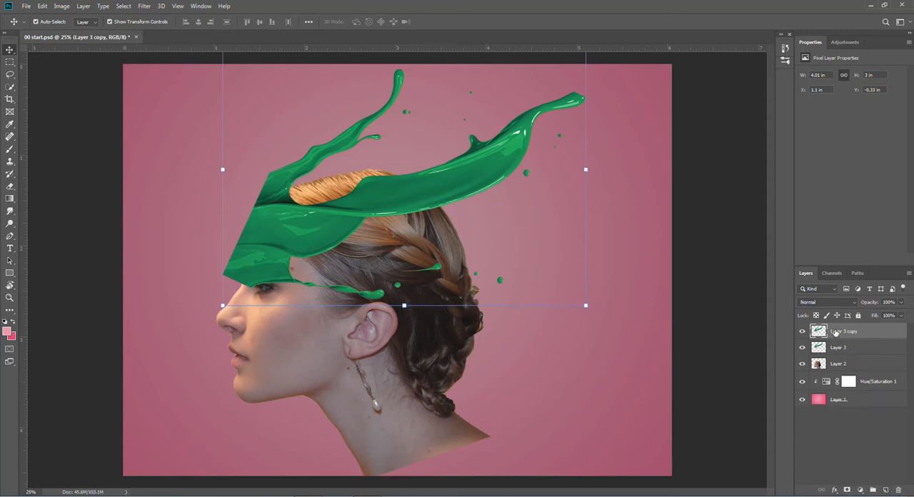
left_click(834, 348)
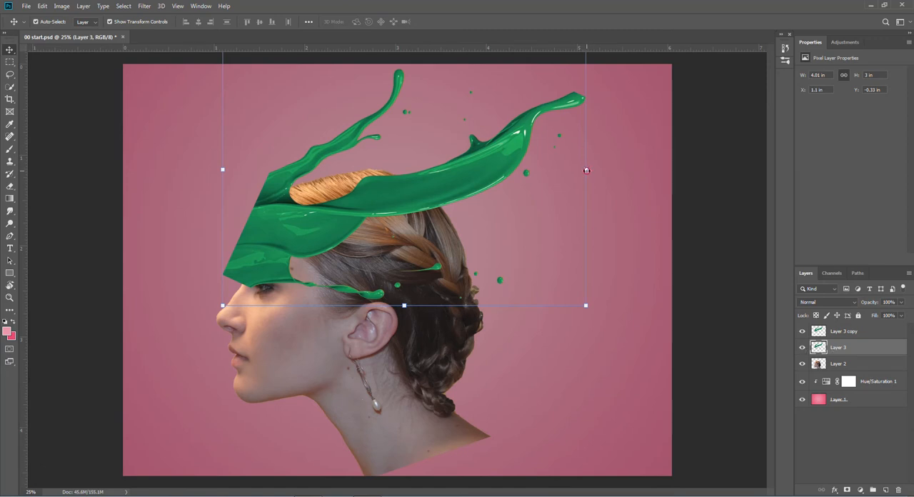
key("ctrl+alt+t")
left_click_drag(453, 192, 529, 345)
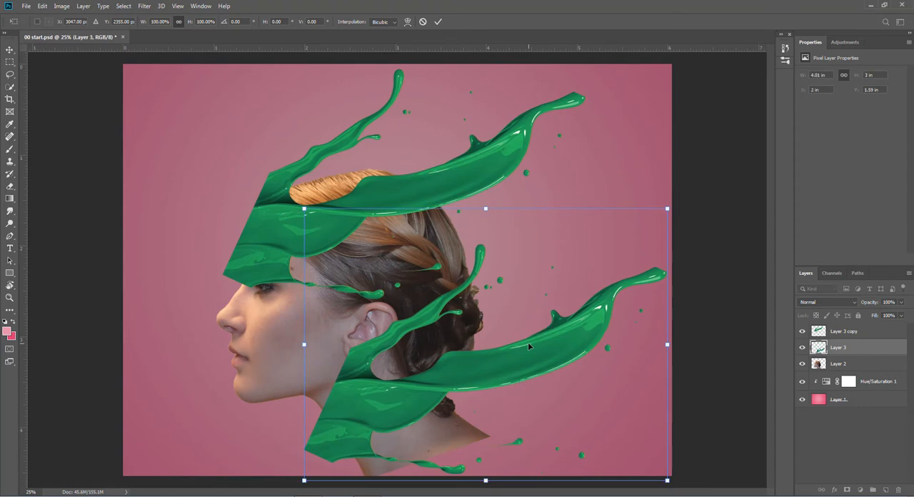
right_click(465, 363)
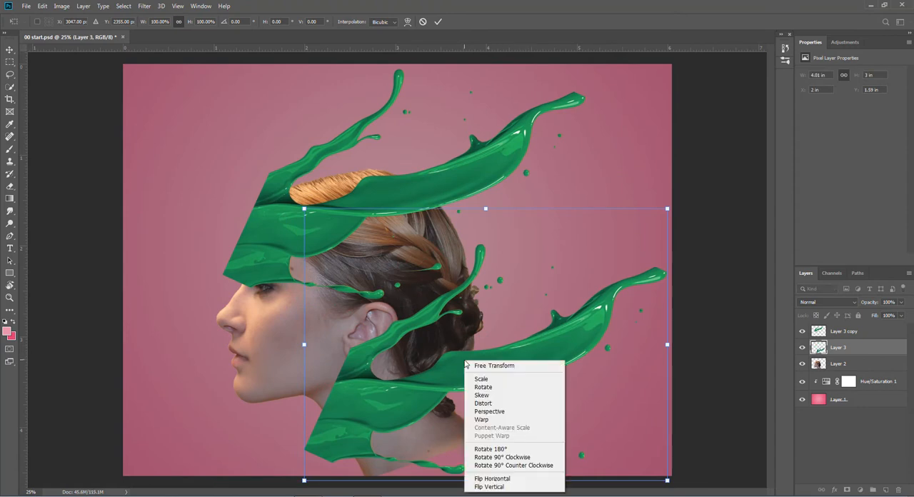
left_click(491, 486)
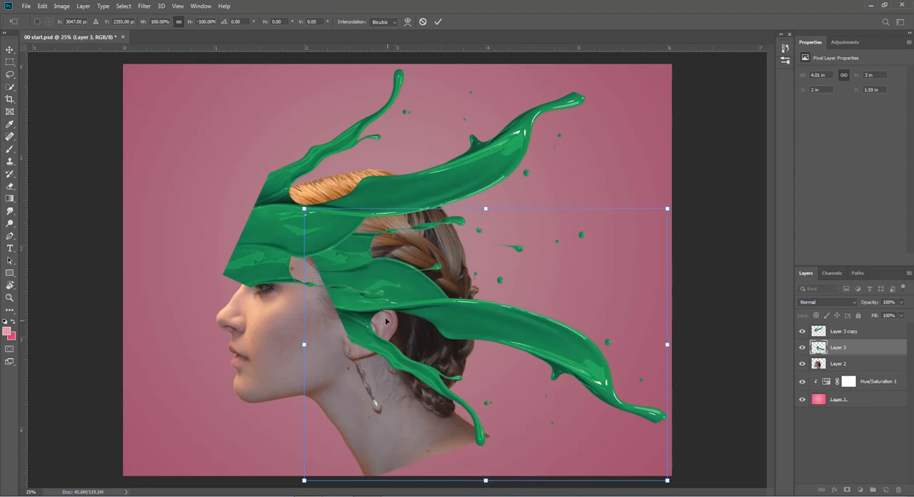
- Rotate the flipped splash to about 149.75°, scale it to about 85.94%, and place it across the jaw and neck
left_click_drag(346, 307, 350, 375)
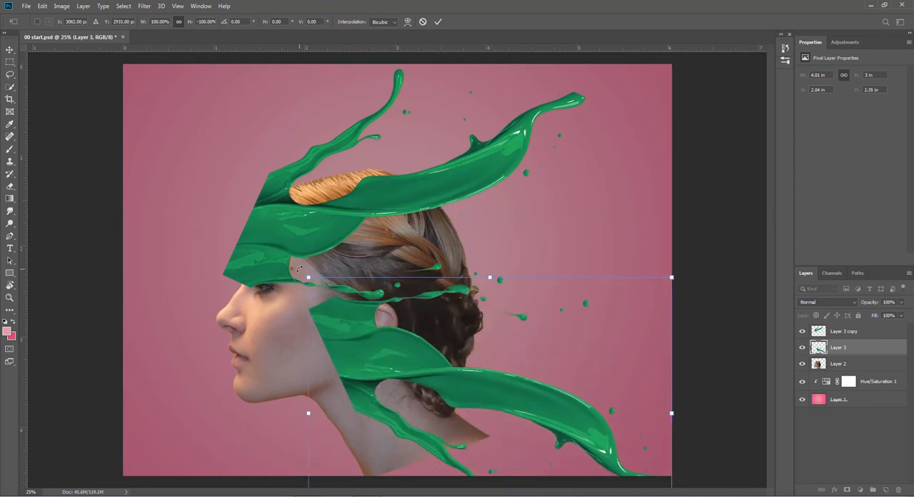
left_click_drag(300, 273, 279, 389)
left_click_drag(537, 384, 528, 341)
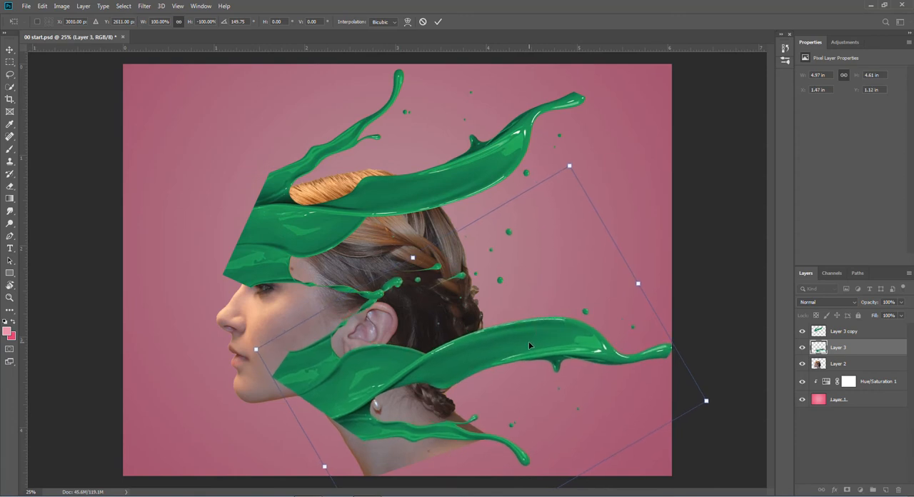
left_click_drag(706, 401, 642, 392)
left_click_drag(355, 363, 360, 370)
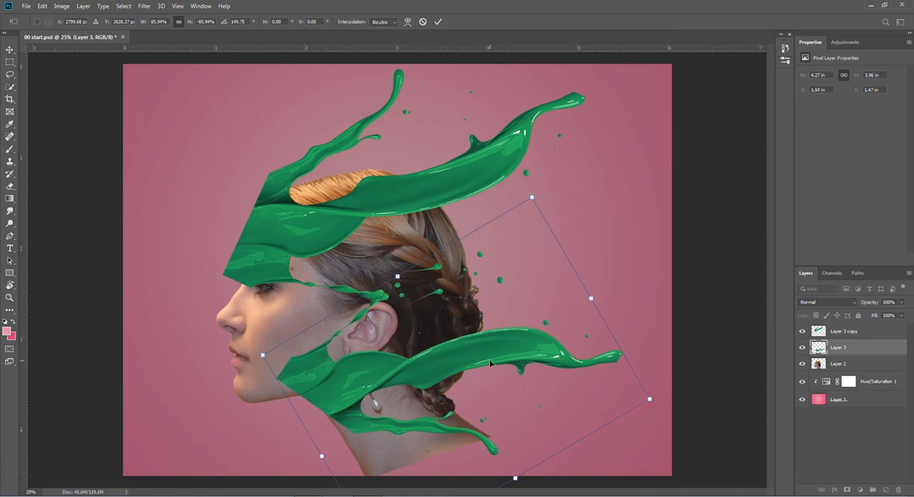
left_click(437, 22)
- Duplicate the lower splash layer, scale the copy to about 63.61%, and place it between the upper and lower splashes
left_click_drag(851, 347, 886, 490)
left_click(819, 363)
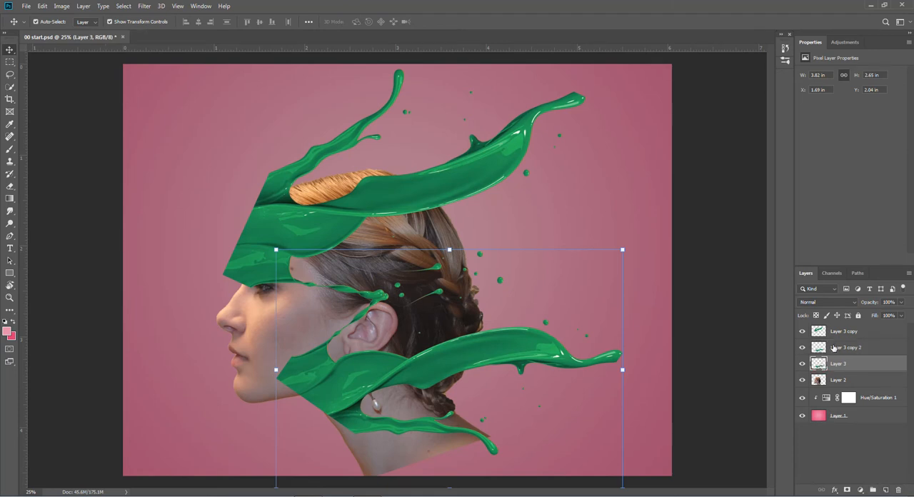
left_click(835, 348)
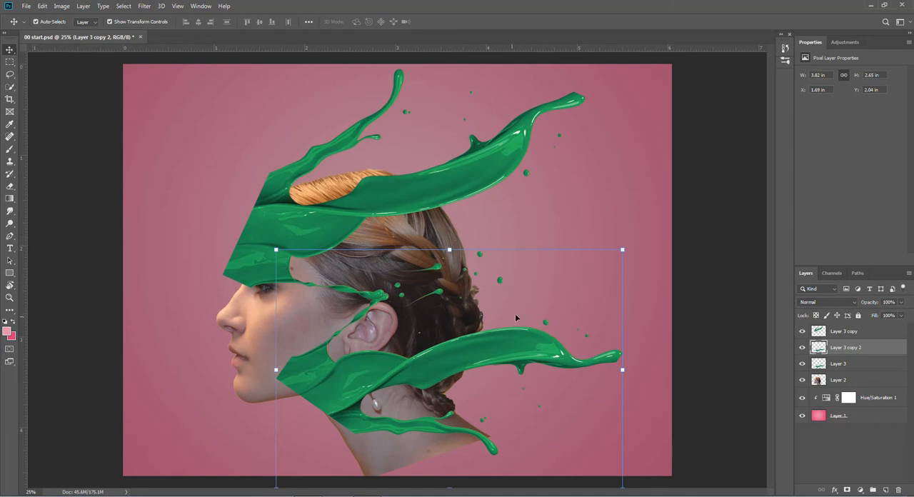
left_click(623, 251)
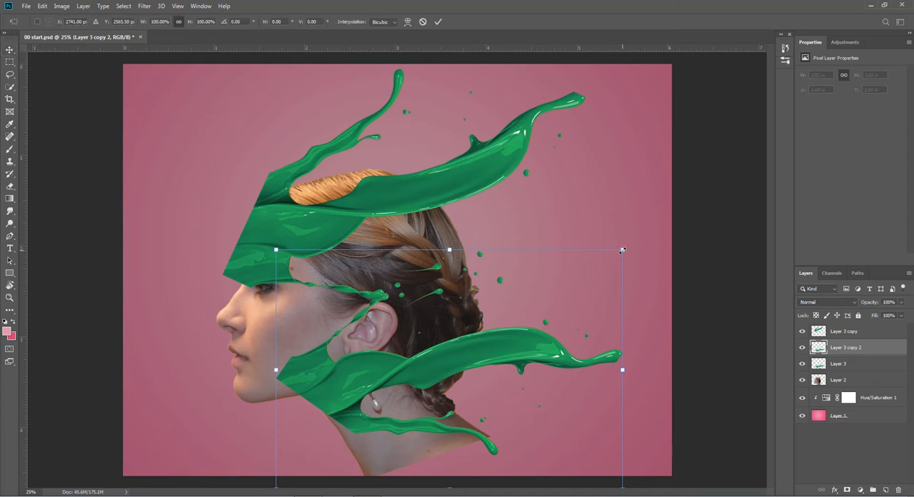
left_click_drag(623, 251, 488, 325)
mouse_move(365, 407)
left_mouse_down()
mouse_move(383, 384)
mouse_move(379, 310)
mouse_move(357, 296)
mouse_move(363, 272)
left_mouse_up()
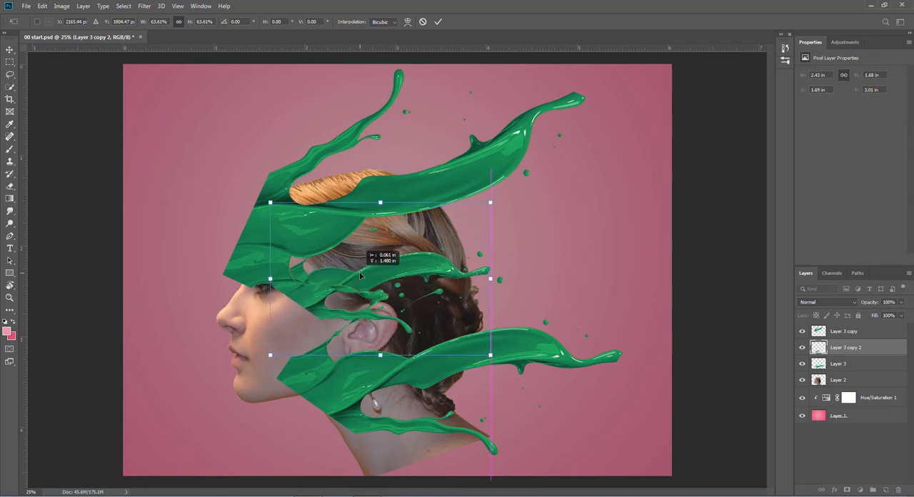
- Stretch the middle splash's height to about 100.5%, rotate it about 11.91°, and position it across the ear
left_click_drag(380, 354, 381, 443)
left_click_drag(352, 334, 354, 292)
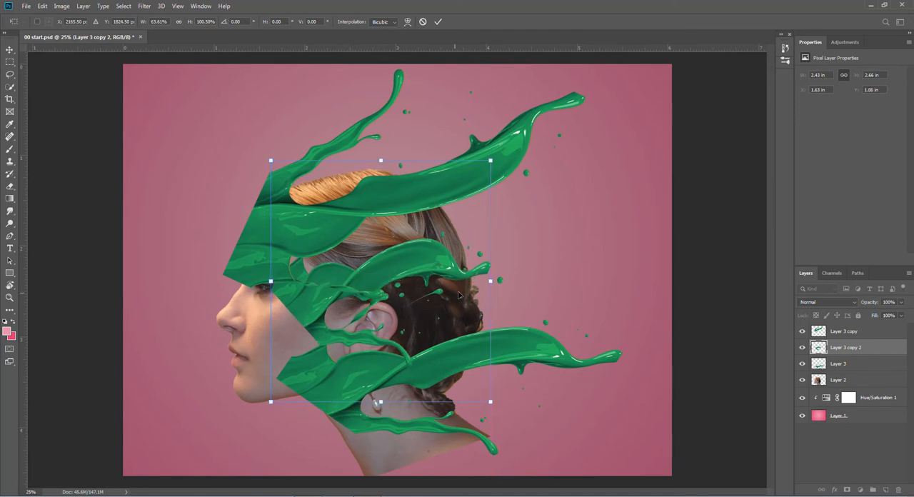
left_click_drag(499, 157, 524, 184)
left_click_drag(384, 277, 388, 300)
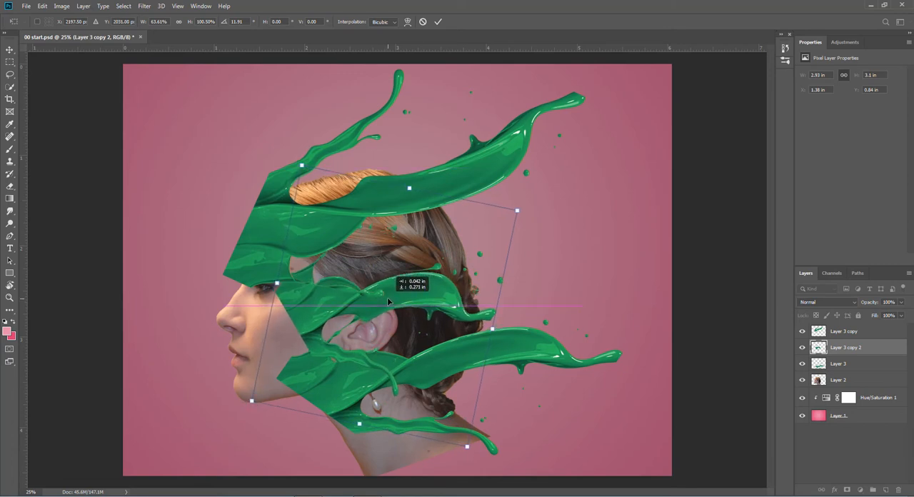
left_click_drag(388, 301, 388, 302)
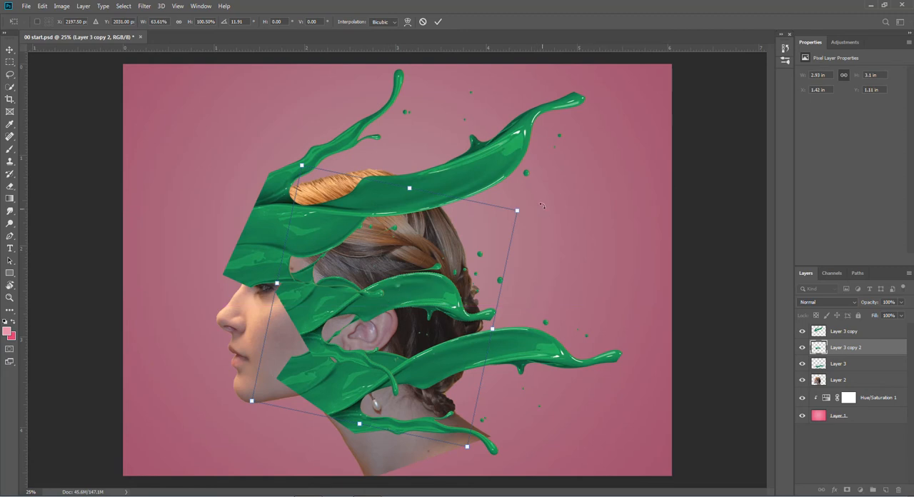
left_click(439, 23)
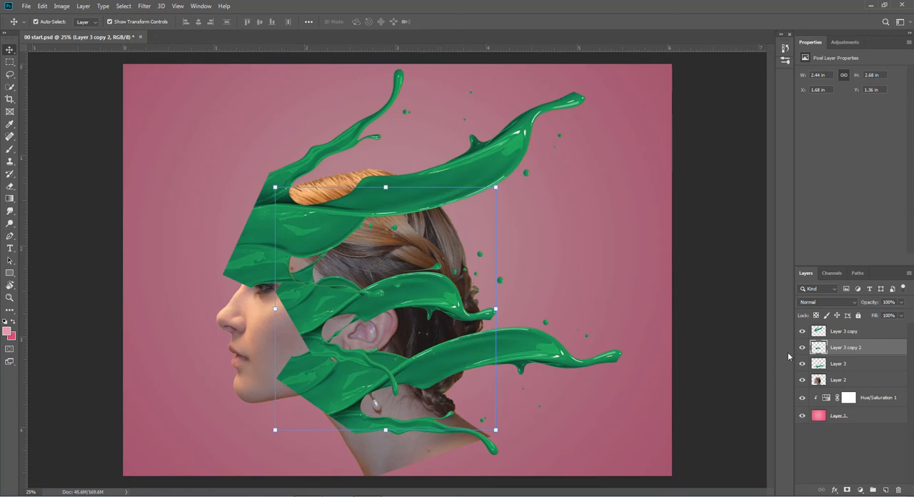
left_click(846, 334)
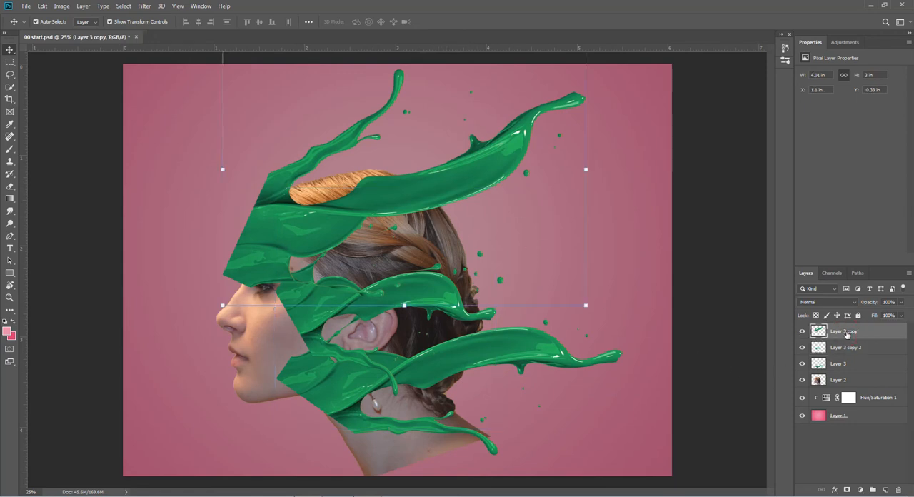
left_click(847, 347)
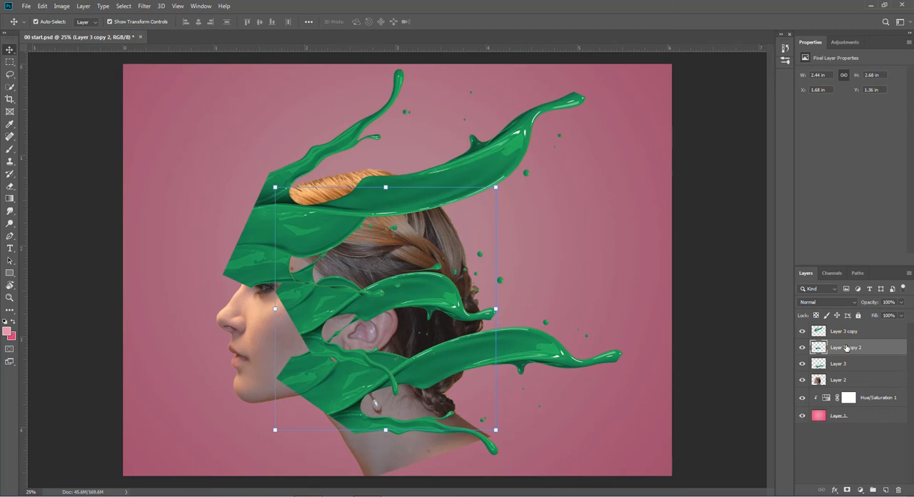
left_click(843, 364)
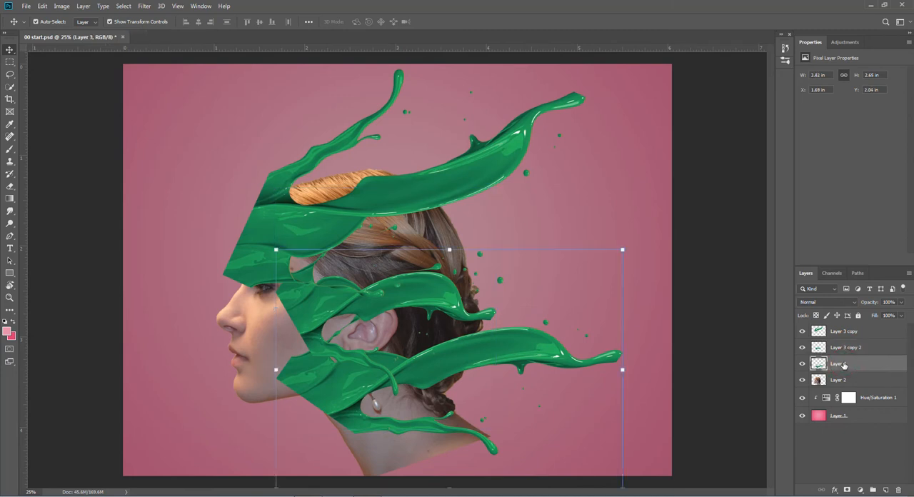
- Start Puppet Warp on the top splash, Layer 3 copy, and anchor its forehead edge with four pins
left_click(845, 331)
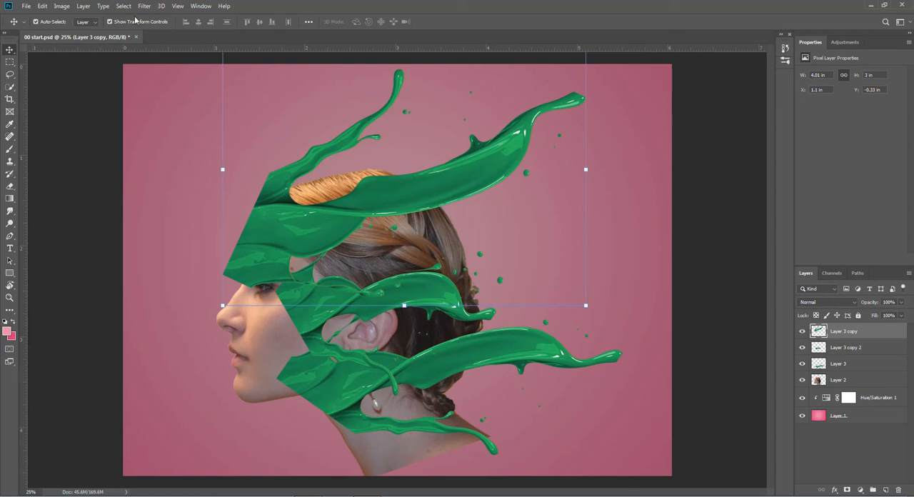
left_click(43, 6)
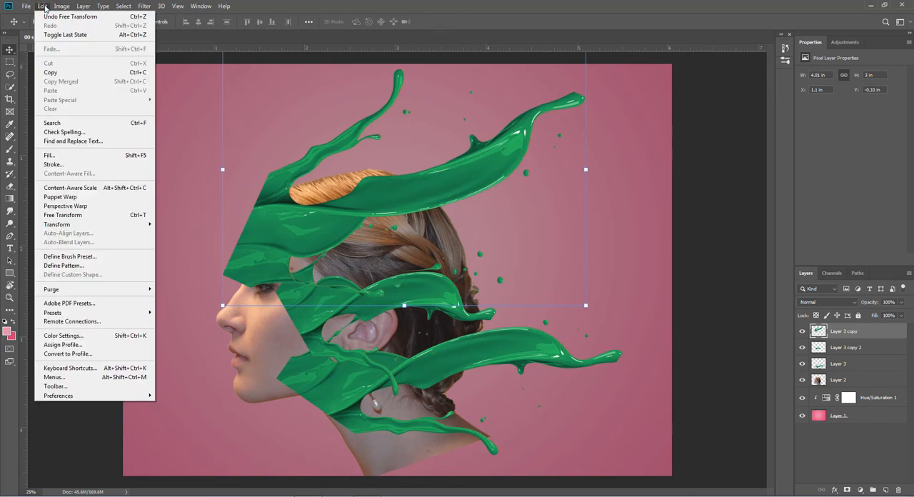
left_click(61, 197)
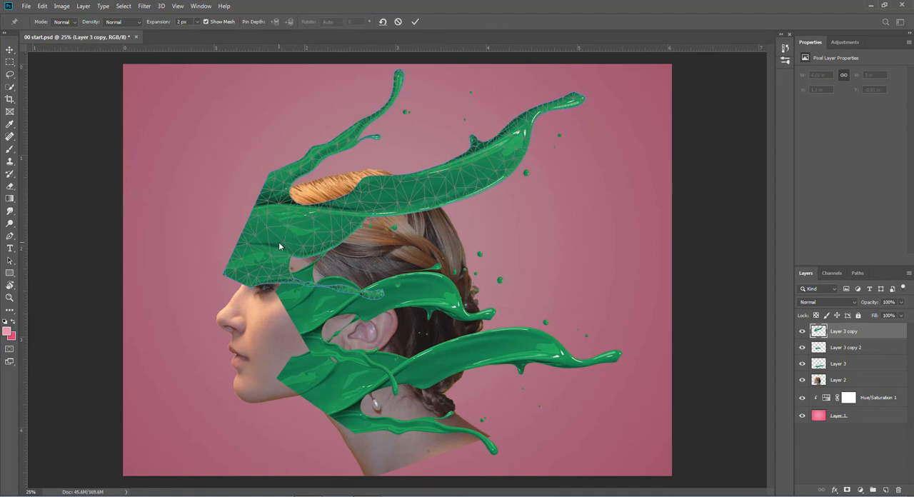
left_click(270, 174)
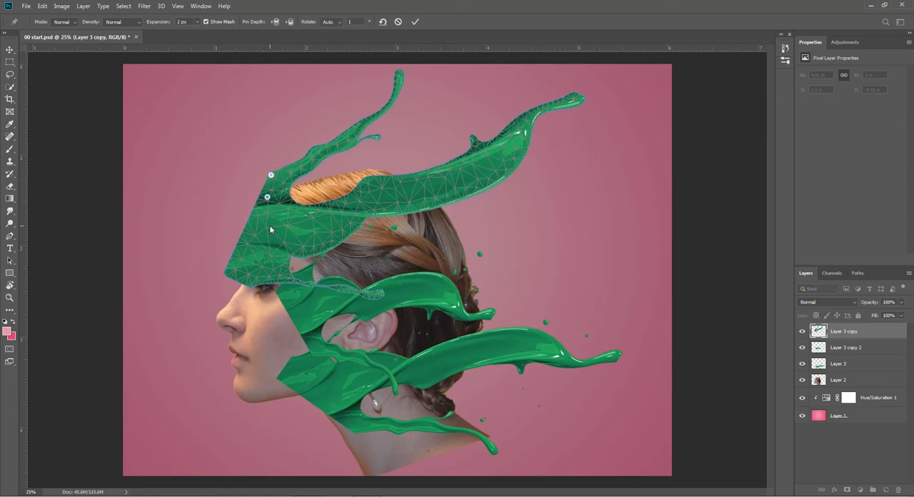
left_click(271, 224)
left_click(281, 247)
- Pull the top splash's upper thin strand back over the head and arch it upward with additional pins
left_click(397, 72)
left_click_drag(397, 73, 487, 90)
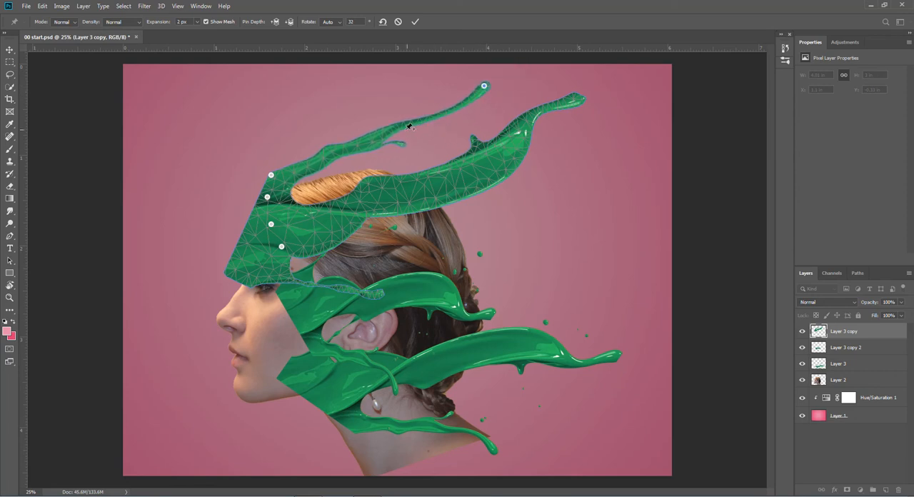
left_click(387, 128)
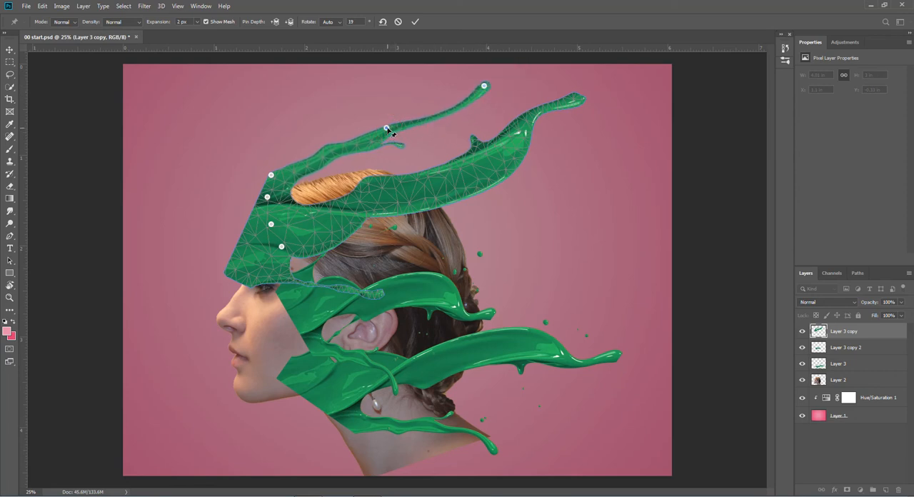
left_click_drag(387, 131, 384, 104)
left_click(429, 93)
left_click_drag(434, 93, 434, 92)
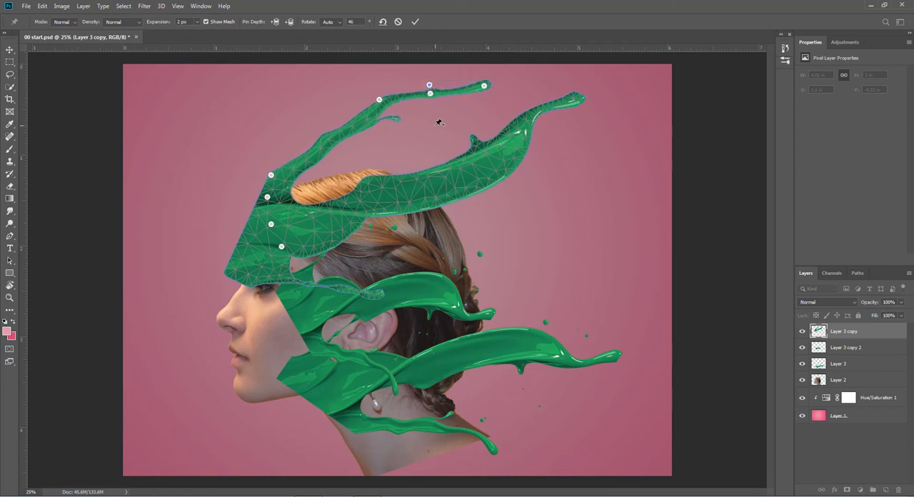
- Pin the tip of the top splash's thick strand and stretch it farther back and slightly down
left_click(573, 97)
left_click(575, 97)
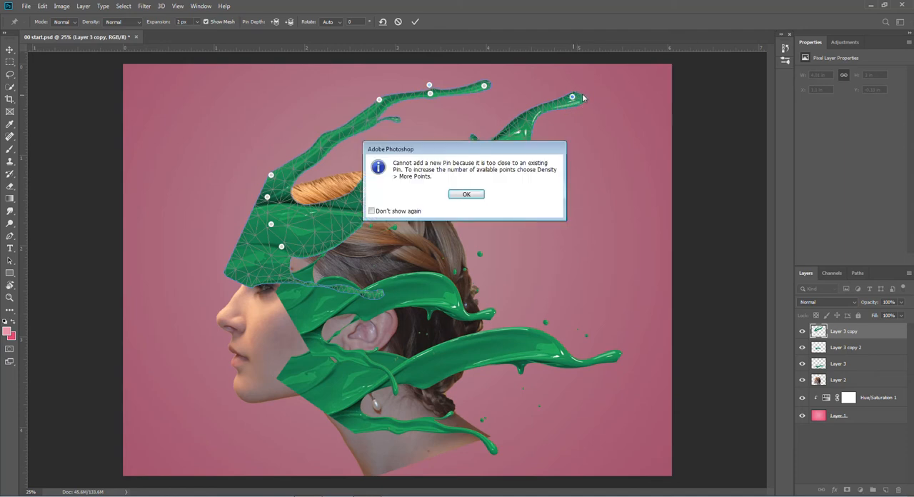
left_click(470, 194)
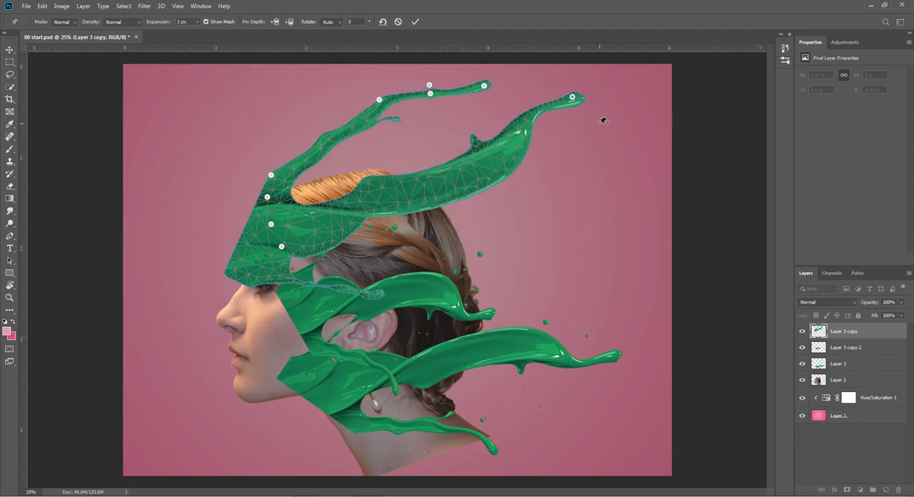
left_click_drag(575, 98, 613, 115)
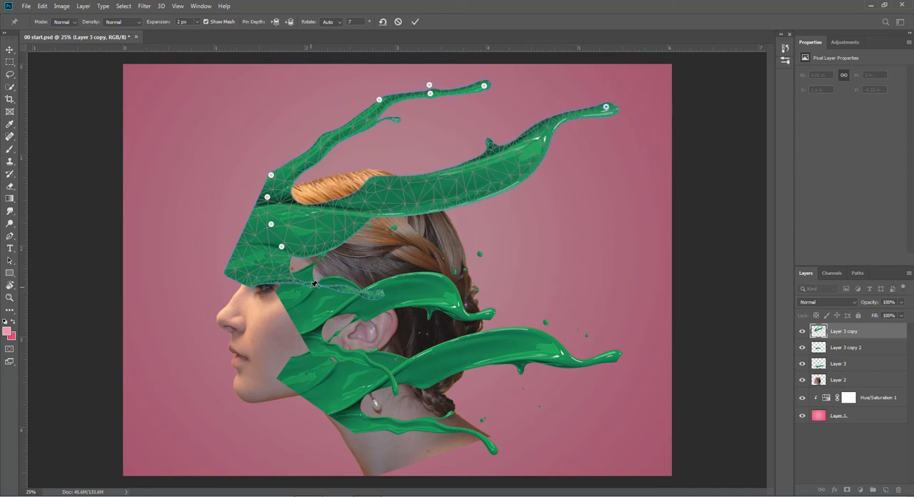
- Bend the top splash's lowest thin strand up across the hair and apply the warp
left_click(374, 294)
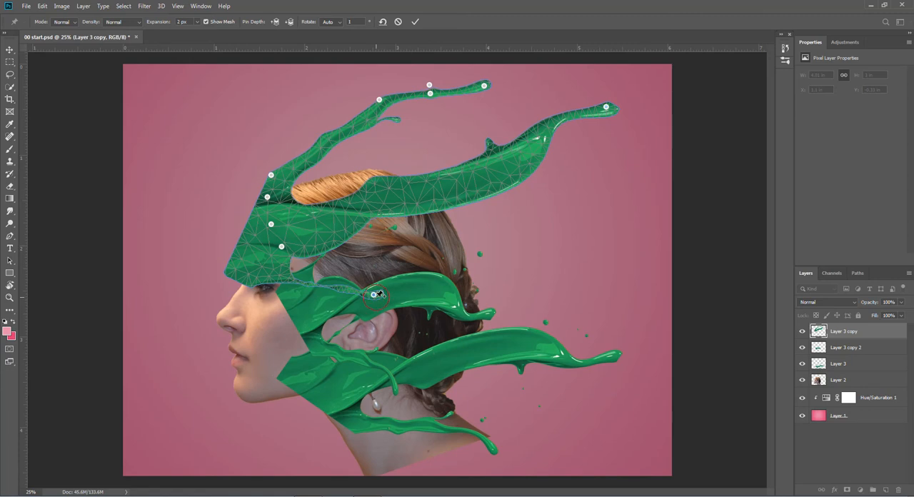
left_click_drag(374, 296, 422, 243)
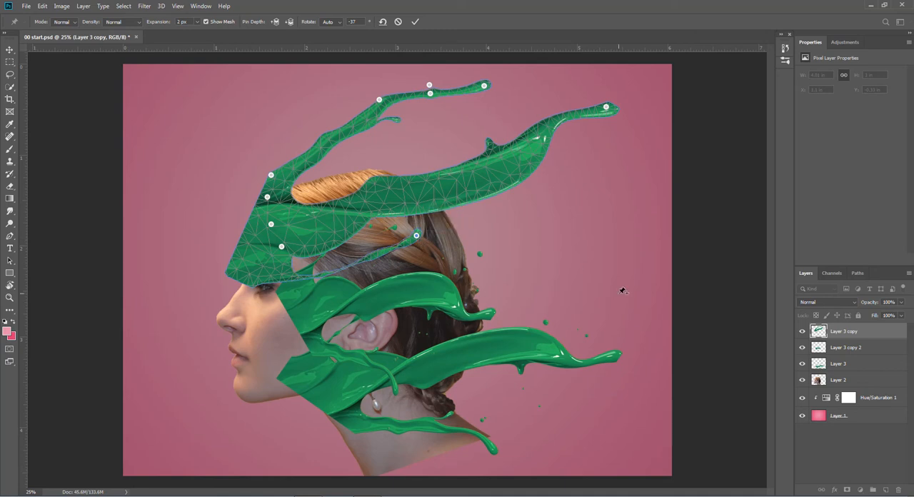
left_click(415, 22)
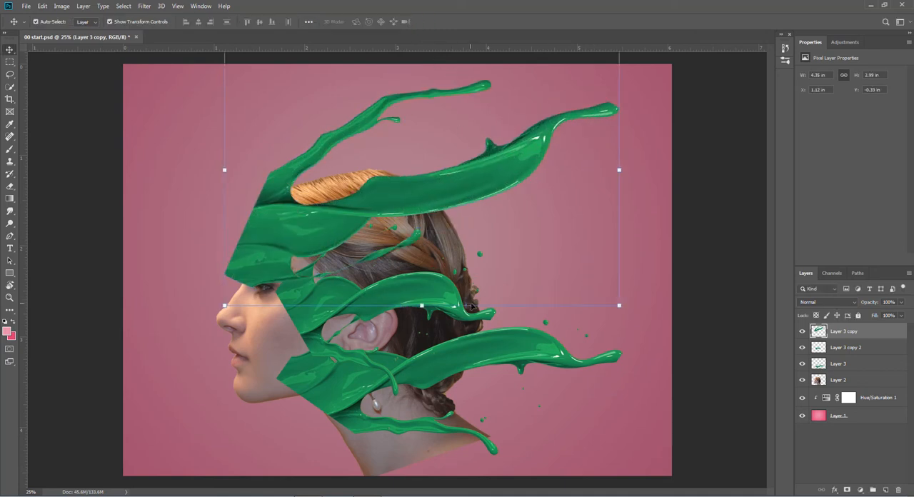
- Start Puppet Warp on the middle splash, Layer 3 copy 2, and anchor its face-side edge with four pins
left_click(844, 349)
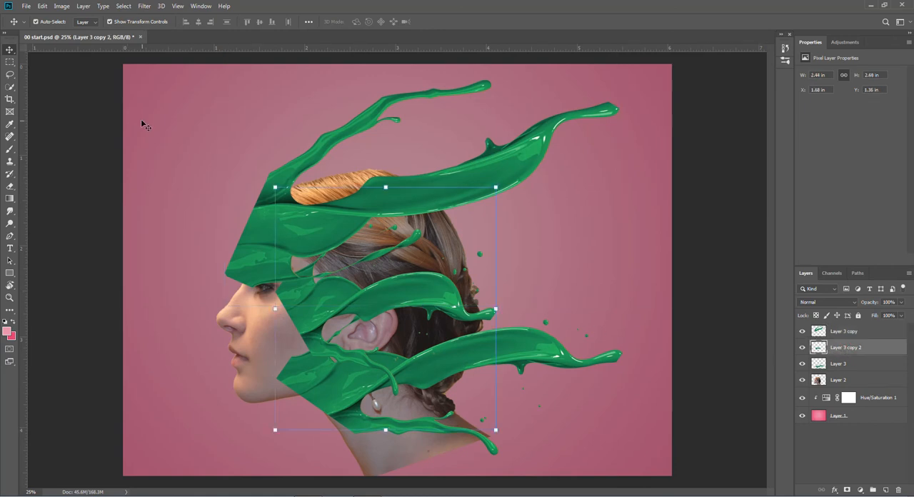
left_click(43, 7)
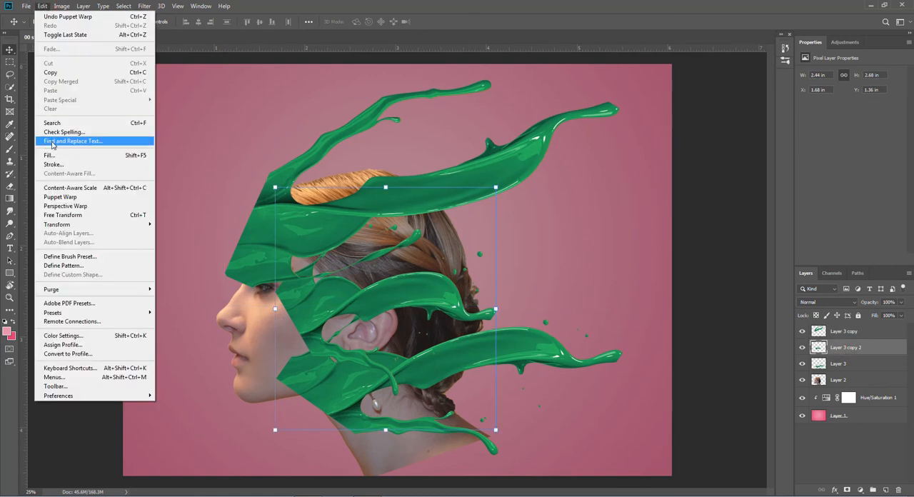
left_click(57, 197)
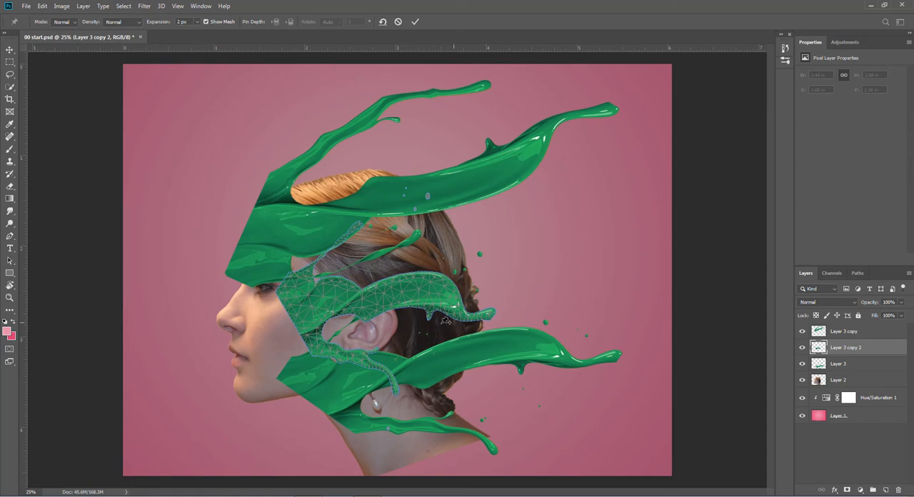
left_click(286, 289)
left_click(296, 312)
left_click(307, 333)
left_click(315, 344)
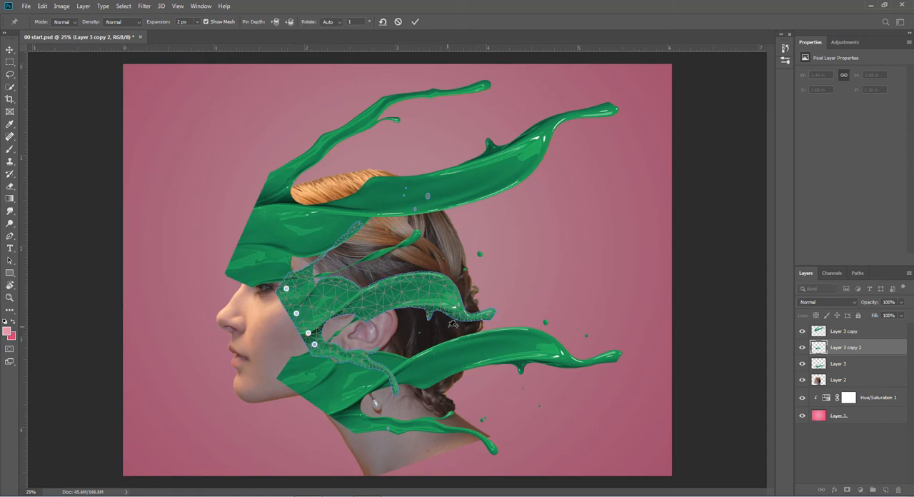
- Pull the middle splash's thick strand up and back, swing its lower strand behind the ear, and apply the warp
left_click(484, 313)
left_click_drag(486, 316, 522, 279)
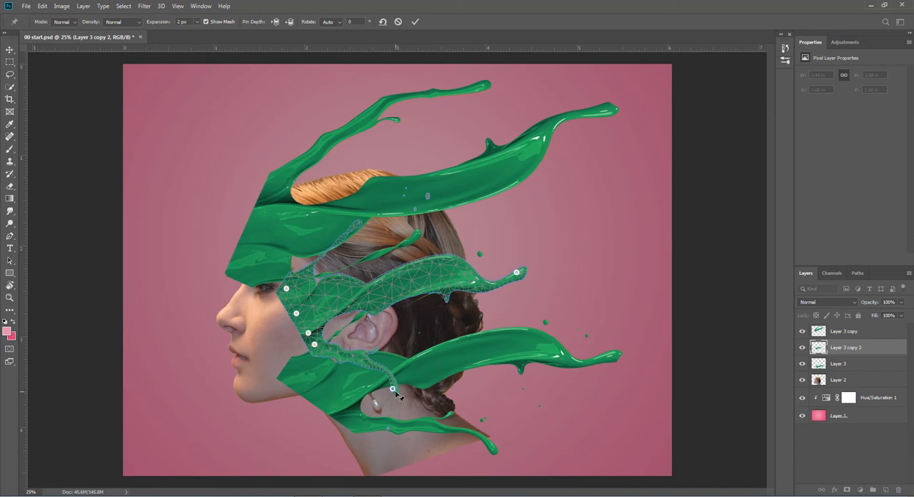
left_click_drag(398, 387, 470, 321)
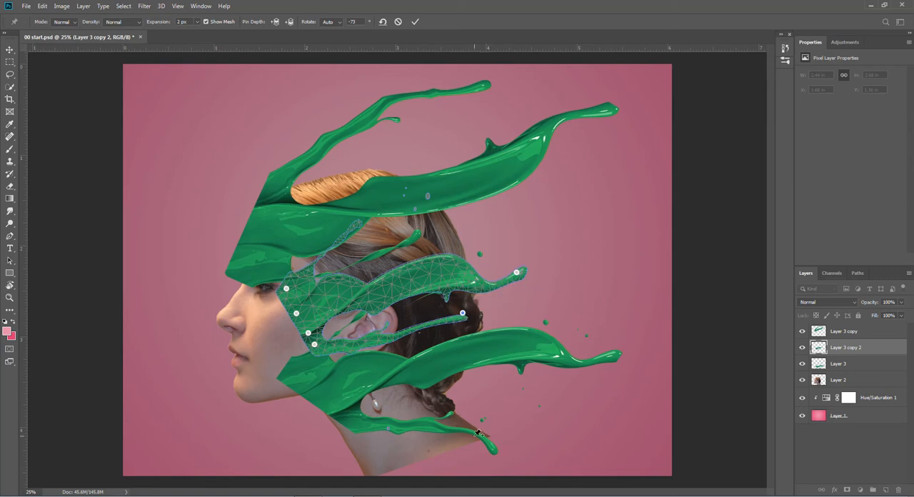
left_click(415, 21)
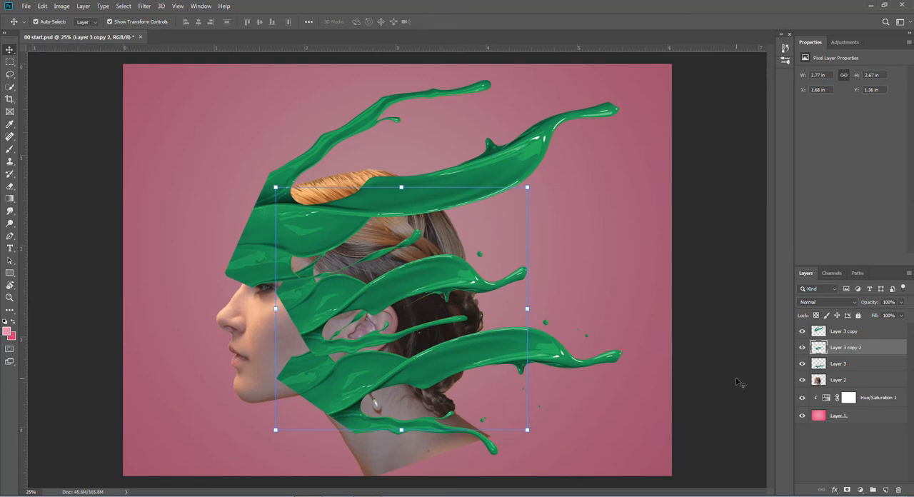
- Start Puppet Warp on the bottom splash, Layer 3, and anchor its jaw-side edge with four pins
left_click(841, 364)
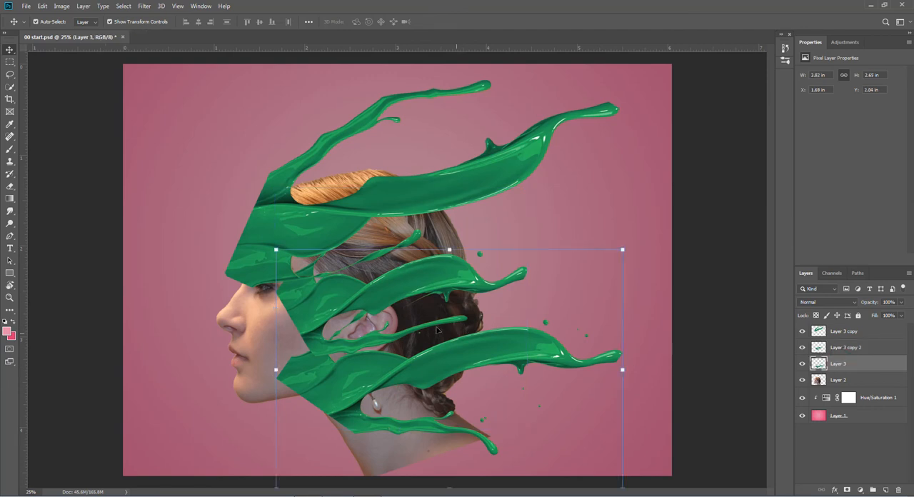
left_click(43, 7)
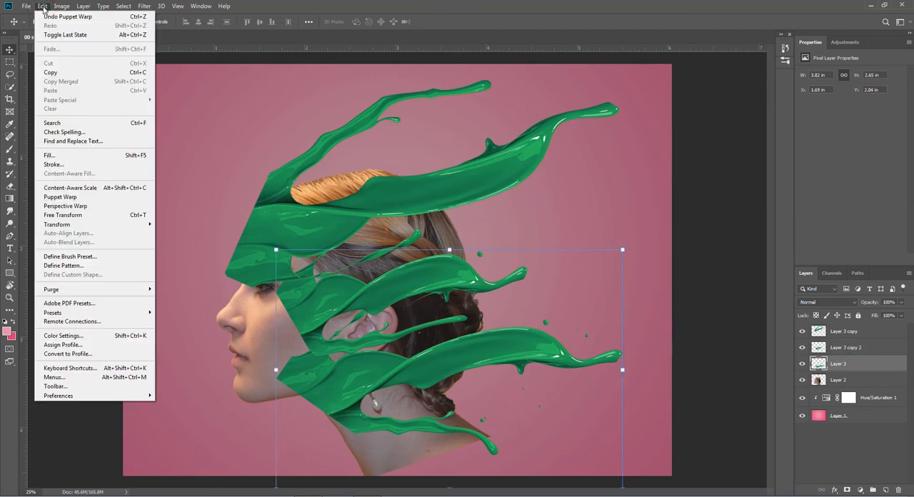
left_click(69, 196)
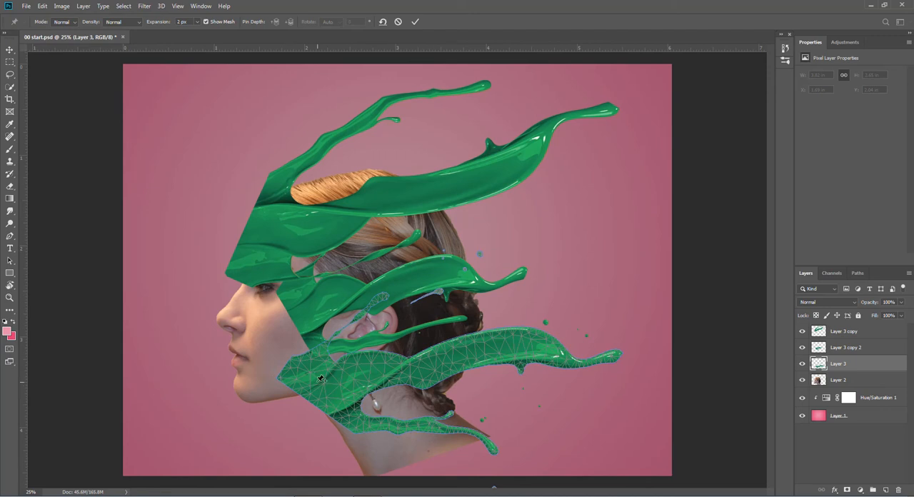
left_click(304, 360)
left_click(322, 384)
left_click(335, 398)
left_click(350, 417)
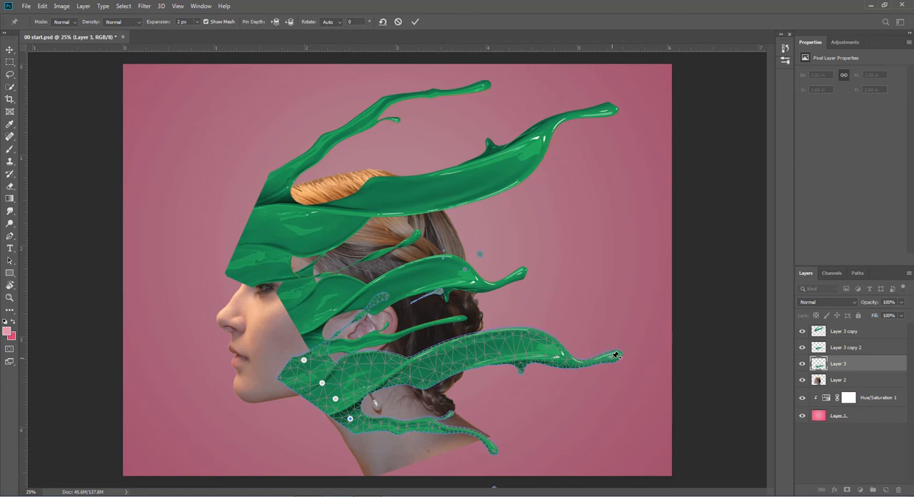
- Extend the tip of the bottom splash's thick strand backward and pull the middle of that strand downward
left_click_drag(616, 354, 637, 356)
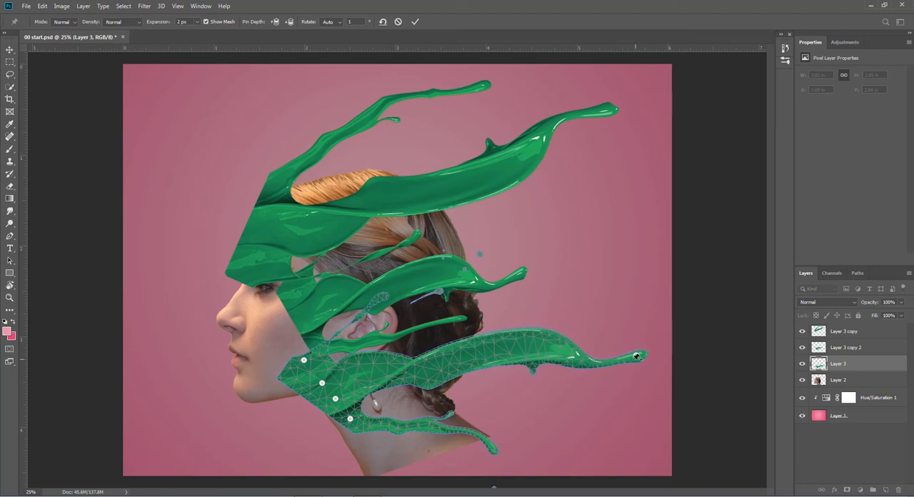
left_click(489, 349)
left_click_drag(490, 352, 484, 383)
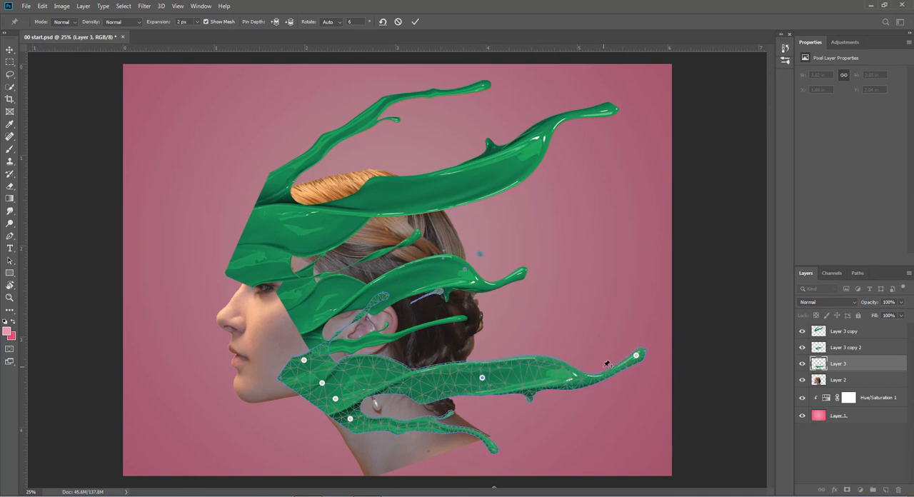
- Stretch the bottom splash's lower strand and its thin strand near the ear backward, and apply the warp
left_click(489, 448)
left_click_drag(491, 449, 562, 427)
left_click(380, 296)
left_click_drag(382, 298, 454, 312)
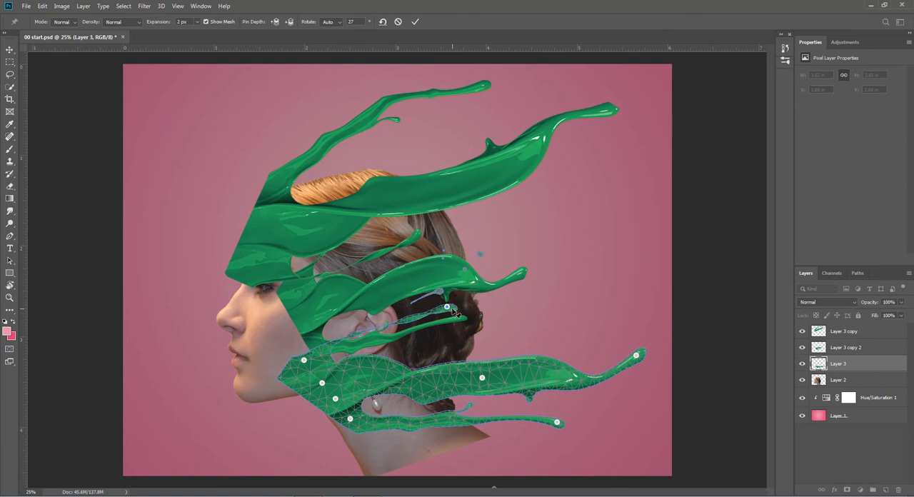
left_click(416, 22)
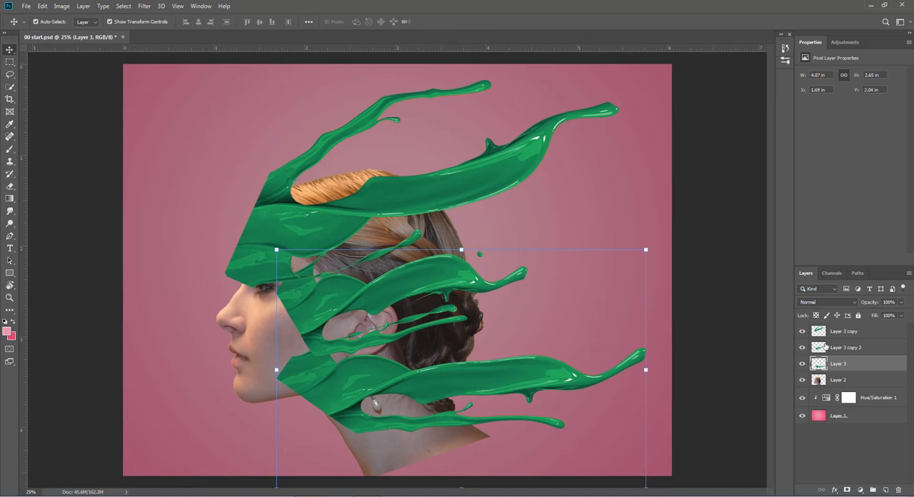
- Add a layer mask to the top splash, Layer 3 copy, and enlarge the Brush to 400 px
left_click(844, 332)
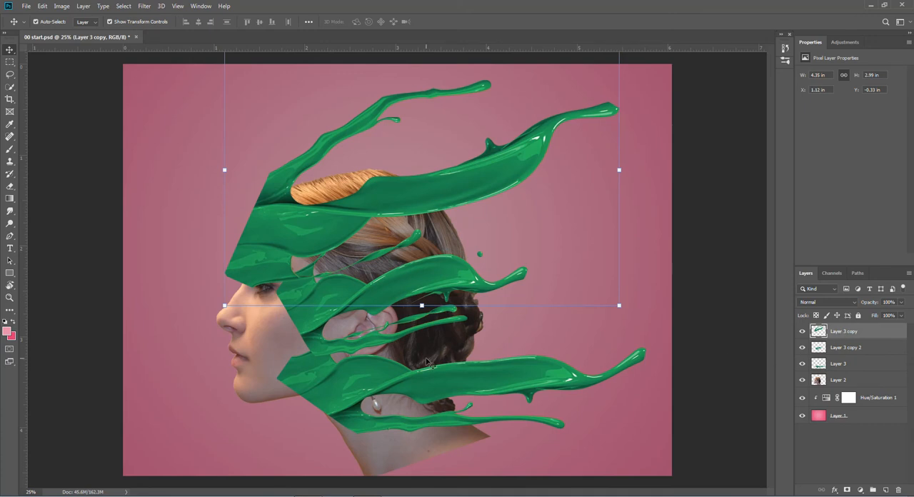
left_click(847, 490)
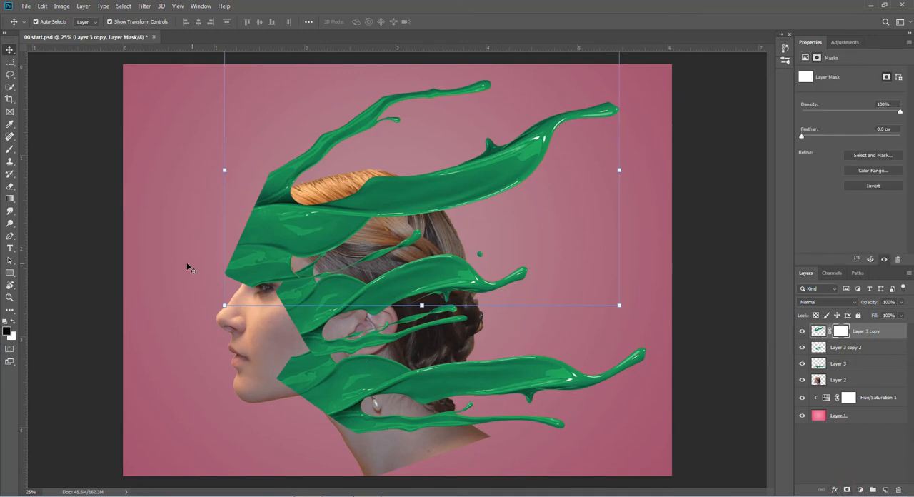
left_click(10, 151)
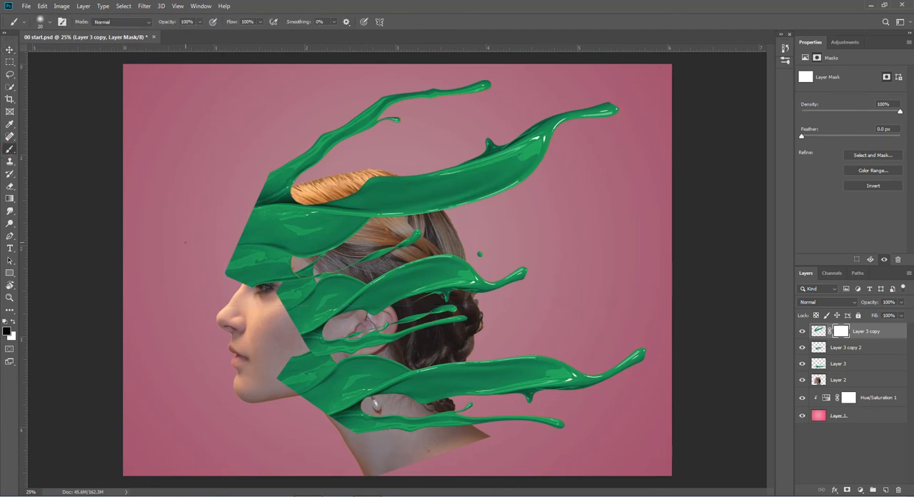
key("bracketleft")
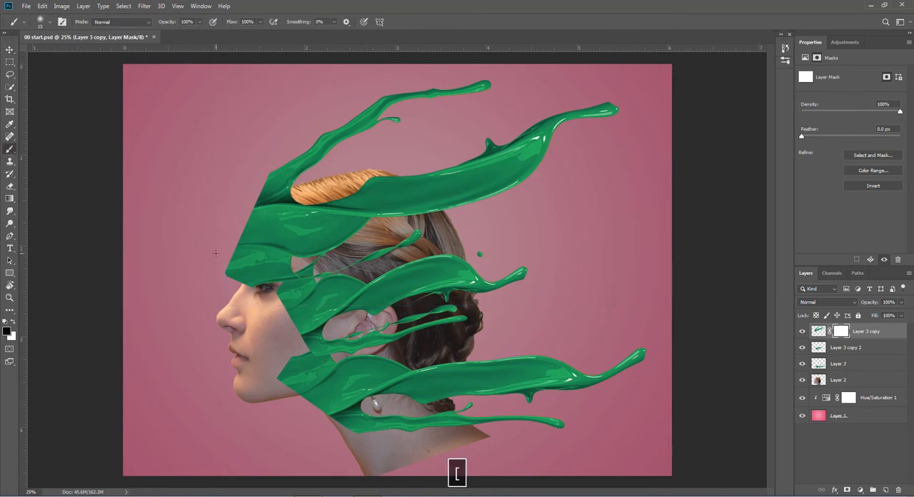
key("p")
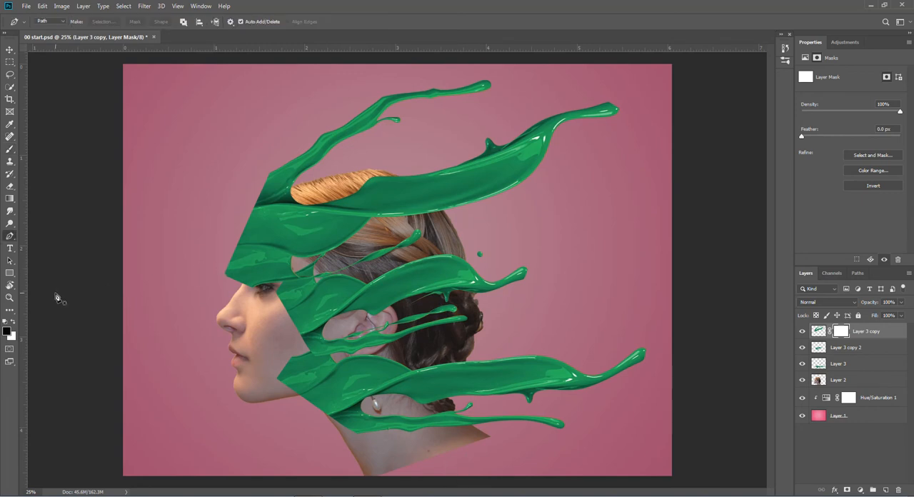
left_click(12, 151)
key("bracketright")
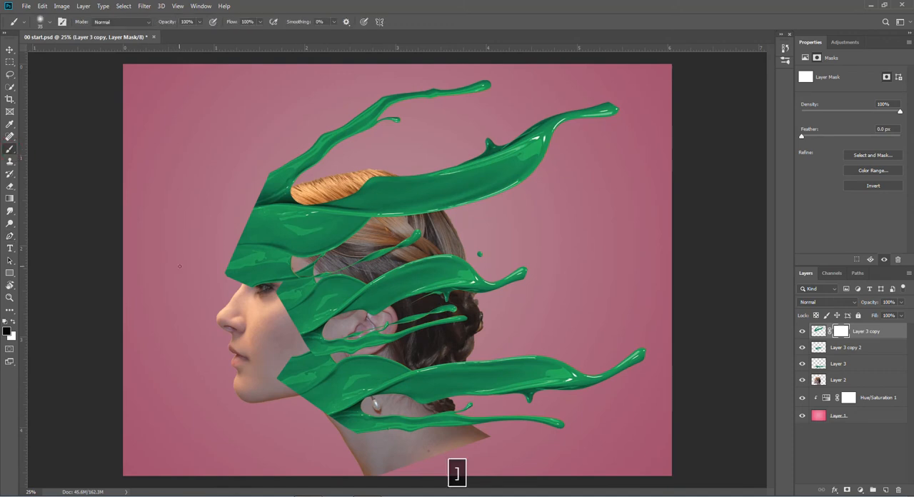
key("bracketright")
key("bracketright")
key("bracketright")
- Paint black on the top splash's mask to hide its hard edge over the forehead and brow
mouse_move(237, 275)
left_mouse_down()
mouse_move(225, 243)
mouse_move(262, 284)
mouse_move(232, 254)
mouse_move(273, 286)
left_mouse_up()
mouse_move(250, 259)
left_mouse_down()
mouse_move(238, 244)
mouse_move(234, 207)
mouse_move(220, 249)
mouse_move(225, 204)
mouse_move(218, 235)
mouse_move(236, 211)
mouse_move(222, 214)
mouse_move(230, 198)
mouse_move(234, 226)
left_mouse_up()
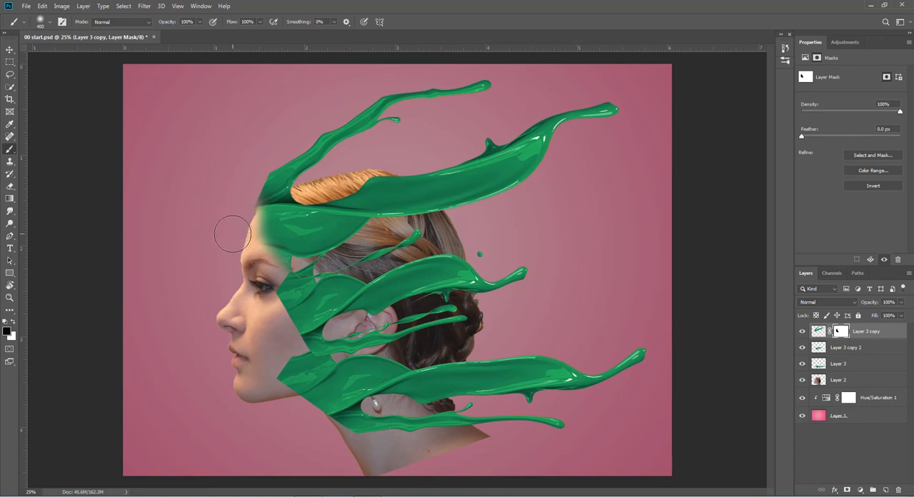
left_click(13, 337)
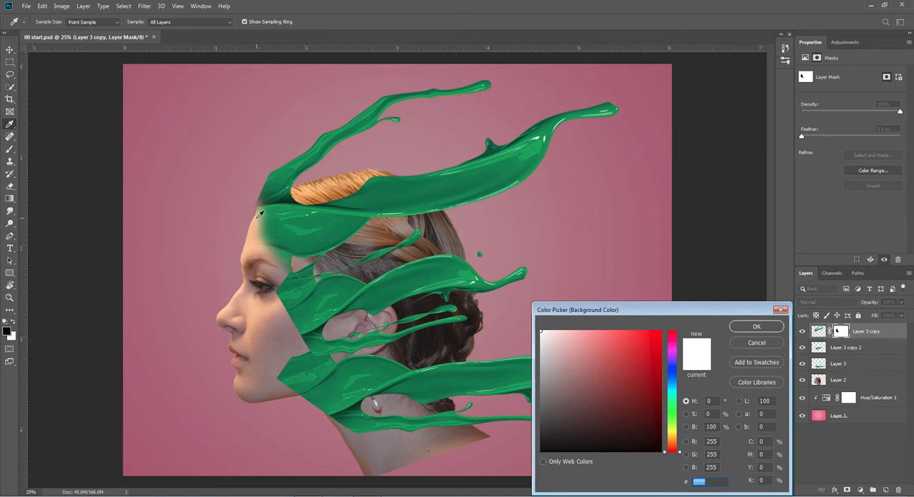
left_click(765, 327)
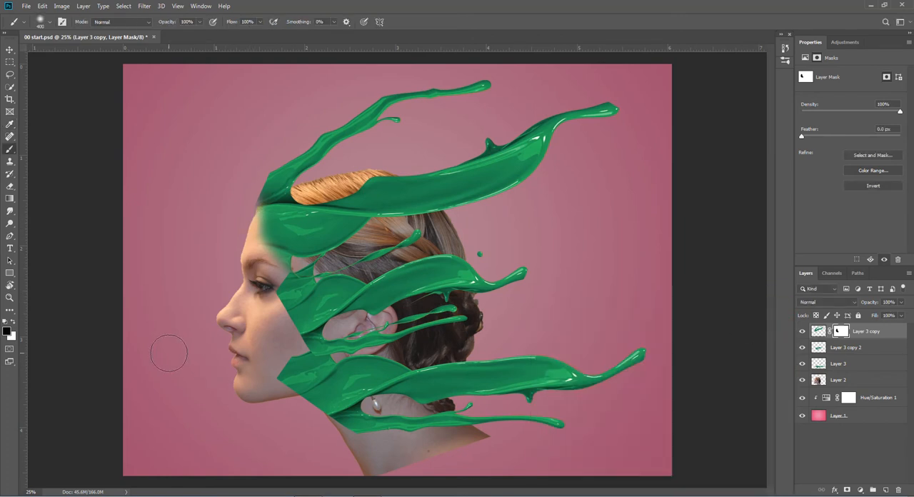
- Switch the brush to white, shrink it to 175 px, and restore the top splash along the forehead edge
left_click(15, 323)
key("bracketleft")
key("bracketleft")
key("bracketleft")
key("bracketleft")
key("bracketleft")
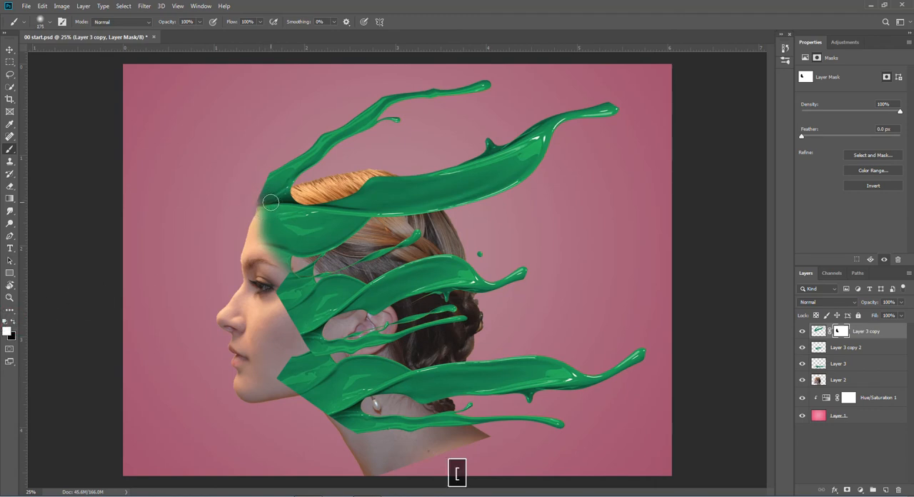
left_click_drag(265, 212, 271, 242)
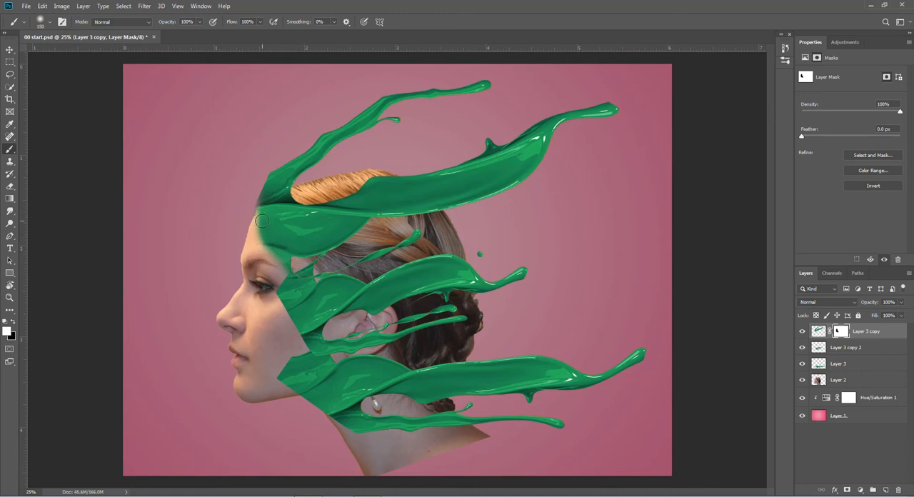
- Trim the top splash's edge at the hairline on its mask with a smaller black brush
left_click(14, 323)
key("bracketleft")
key("bracketleft")
key("bracketleft")
- Add a layer mask to the middle splash, Layer 3 copy 2, and hide its cheek-side edge with a 150 px black brush
left_click(819, 348)
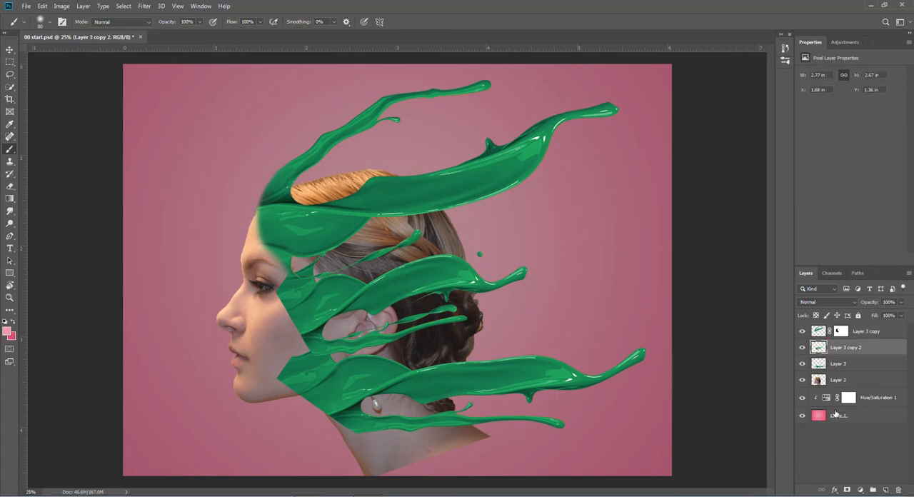
left_click(847, 491)
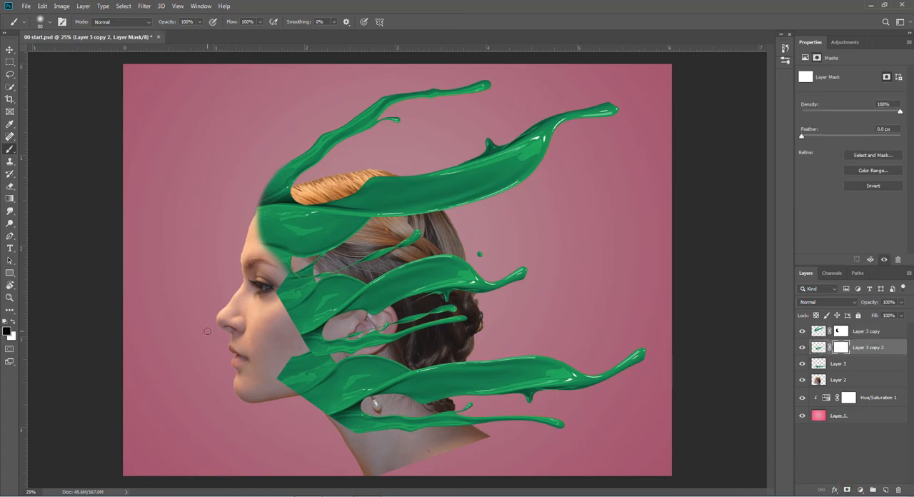
key("bracketright")
key("bracketright")
key("bracketright")
key("bracketright")
mouse_move(296, 300)
left_mouse_down()
mouse_move(308, 351)
mouse_move(280, 289)
mouse_move(285, 306)
left_mouse_up()
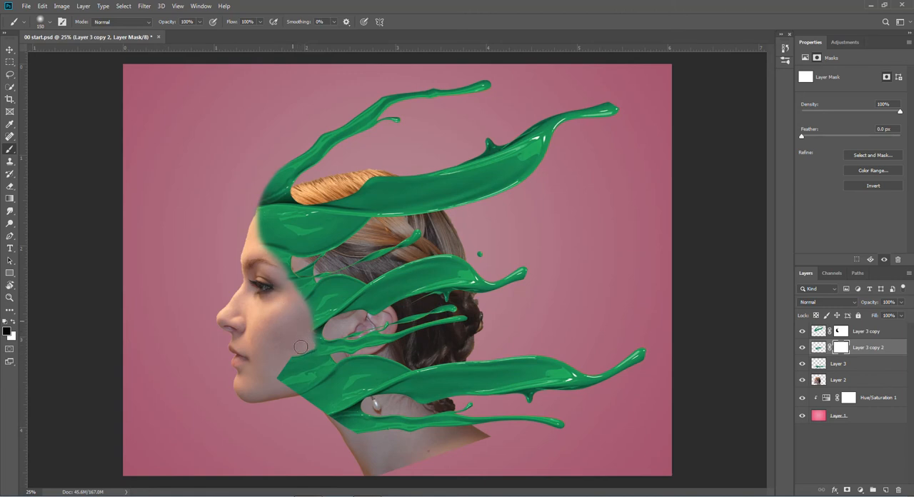
- Add a layer mask to the bottom splash, Layer 3, and paint out its hard edge over the jaw in black
left_click(844, 365)
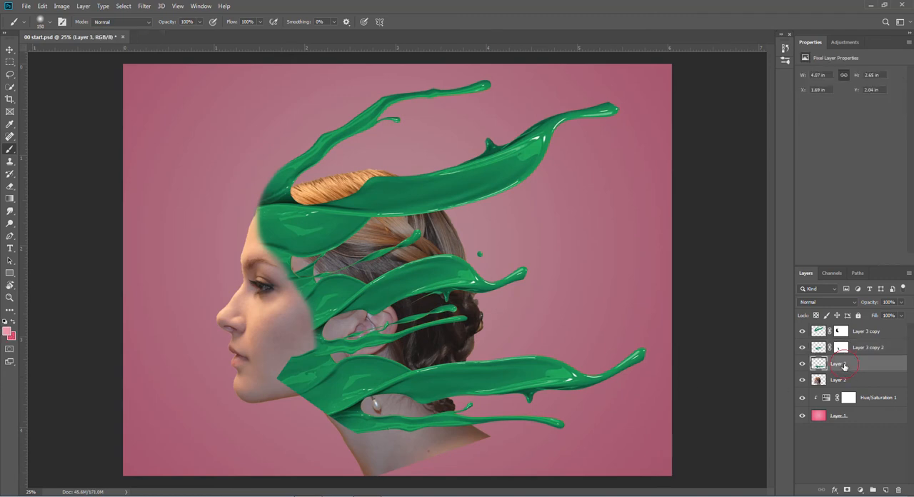
left_click(848, 490)
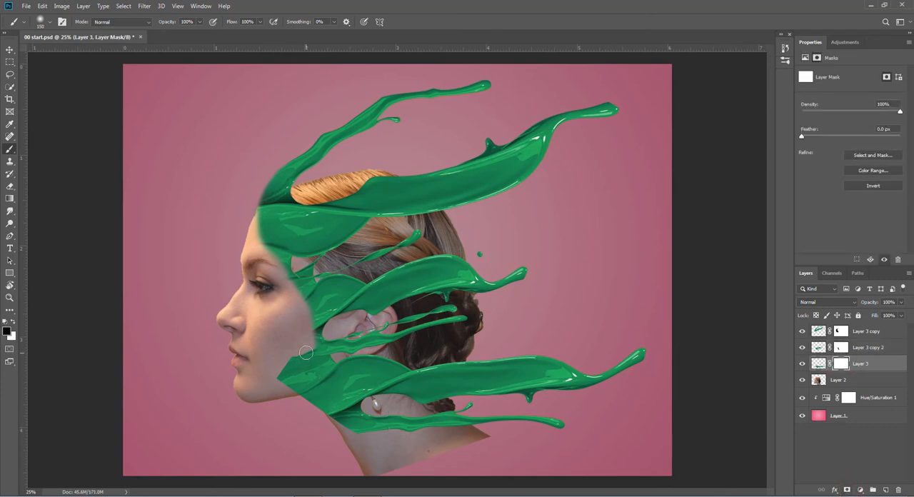
mouse_move(308, 346)
left_mouse_down()
mouse_move(293, 393)
mouse_move(299, 353)
mouse_move(276, 390)
mouse_move(290, 346)
mouse_move(279, 391)
mouse_move(293, 349)
mouse_move(287, 370)
left_mouse_up()
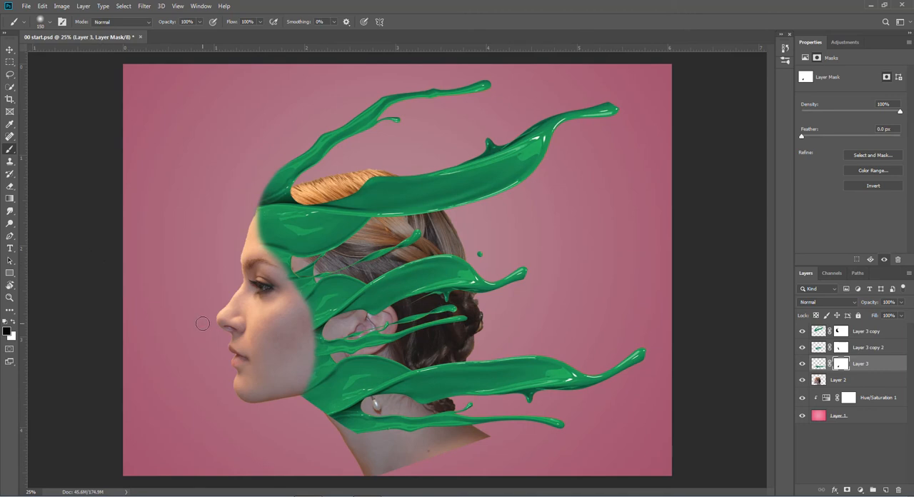
- Soften the face-side edges of the three splashes on their layer masks with a 500 px black brush
left_click(841, 332)
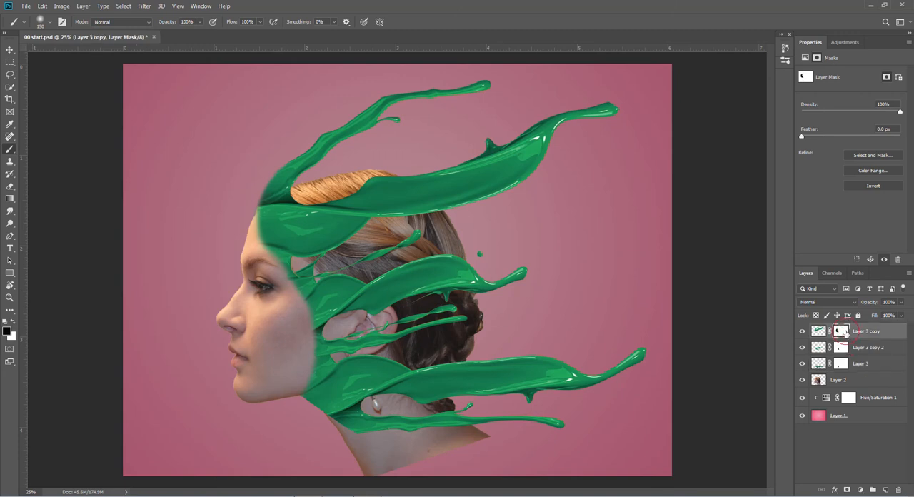
key("bracketright")
key("bracketright")
key("bracketright")
key("bracketright")
key("bracketright")
key("bracketright")
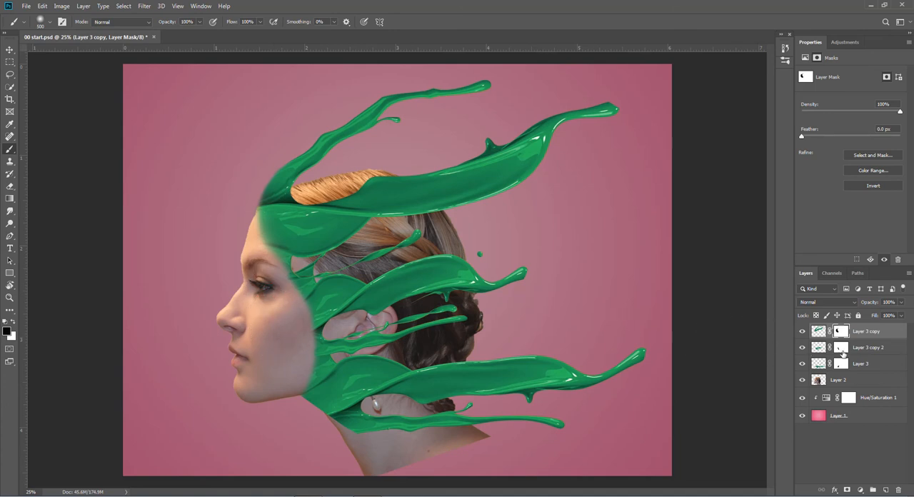
left_click(840, 348)
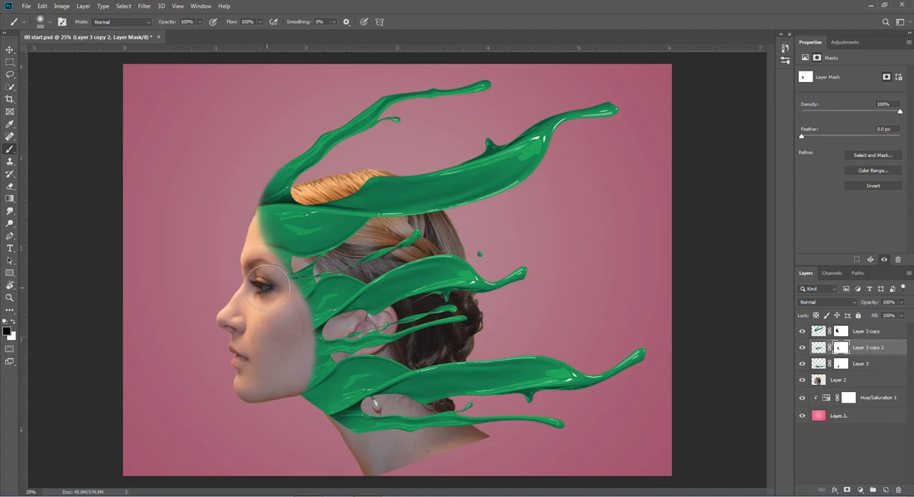
left_click_drag(287, 315, 293, 347)
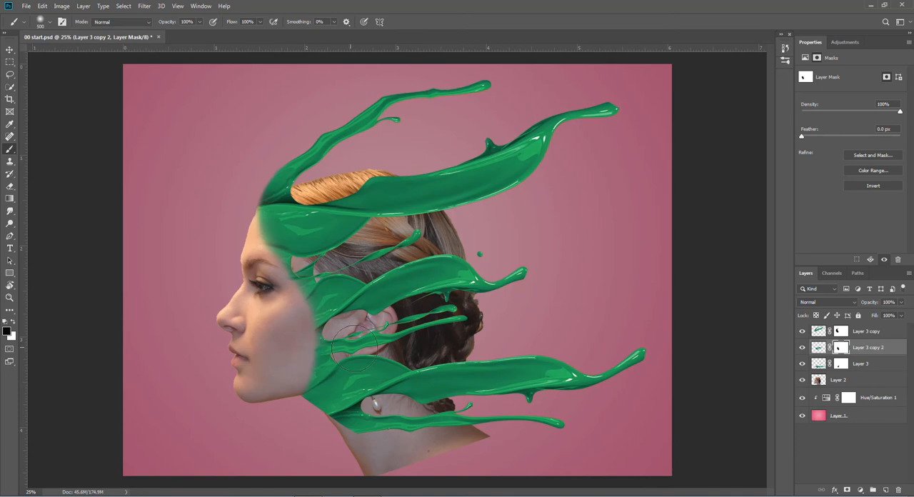
left_click(840, 363)
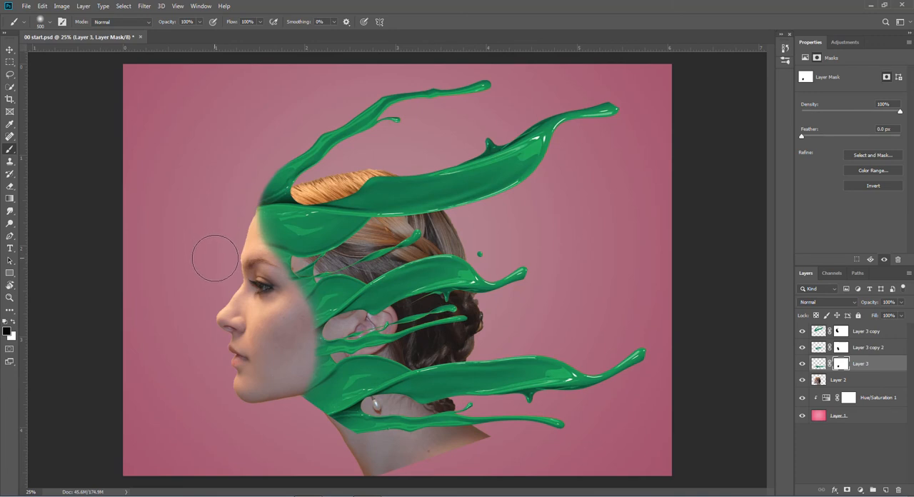
left_click(375, 187)
- Merge Layer 3 copy and Layer 3 copy 2 down into Layer 3, applying the layer masks
left_click(819, 332)
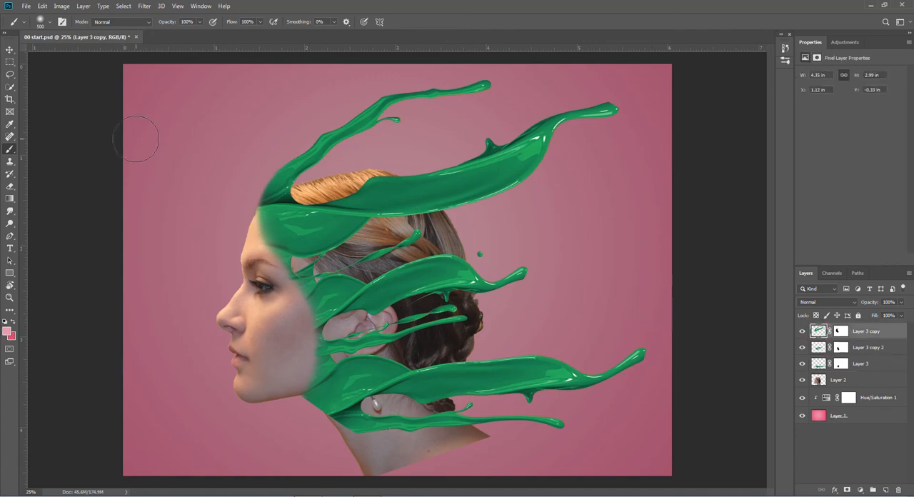
left_click(84, 6)
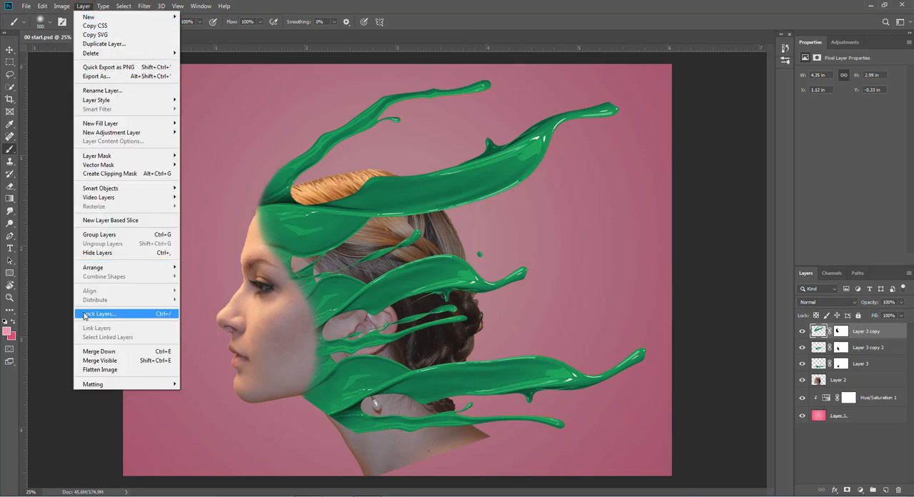
left_click(94, 351)
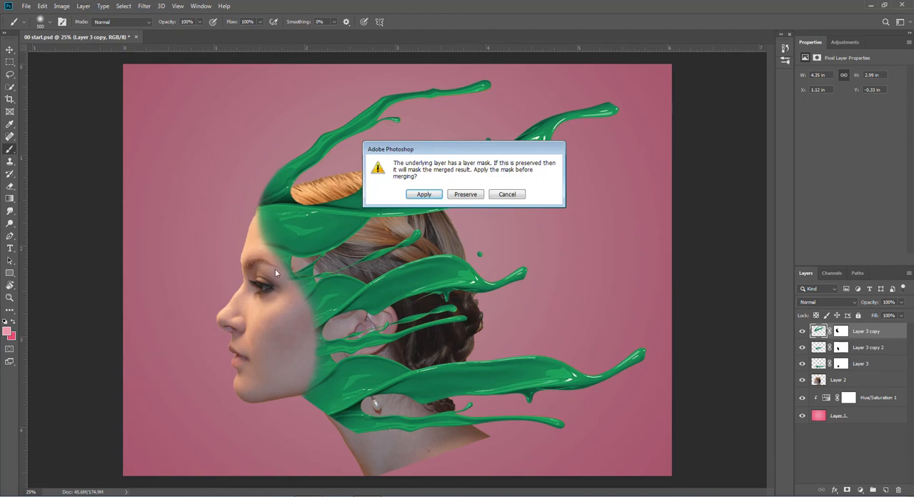
left_click(423, 194)
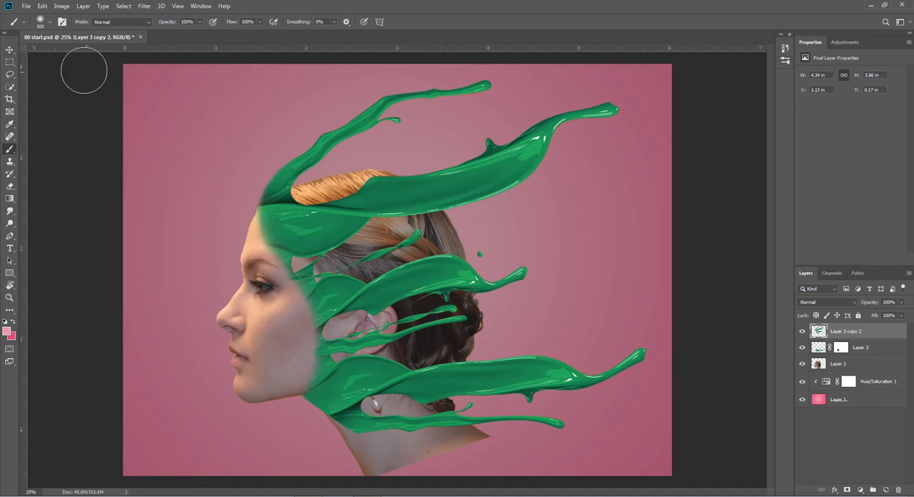
left_click(83, 6)
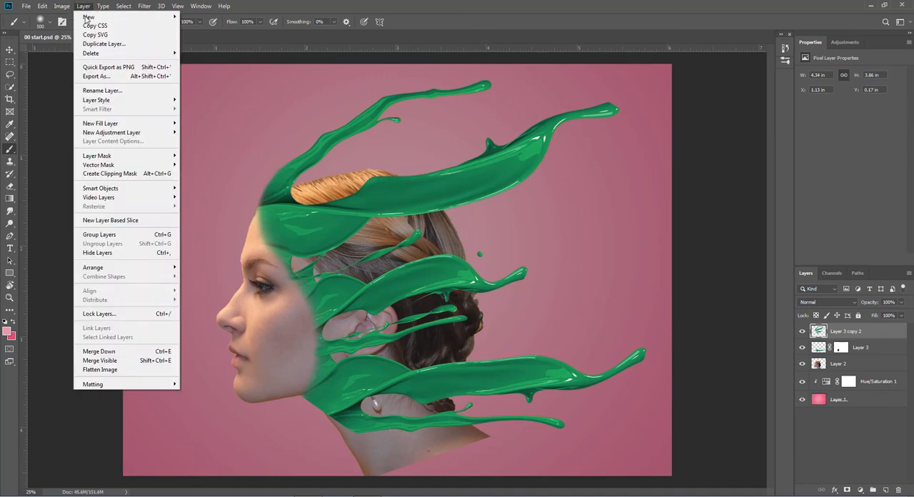
left_click(86, 353)
left_click(427, 195)
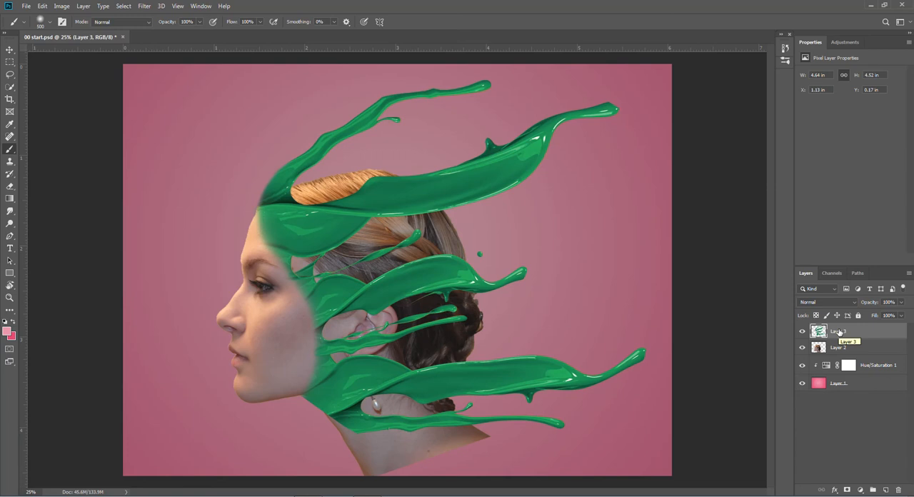
- Add a Hue/Saturation adjustment layer above the merged splashes and clip it to Layer 3
left_click(861, 491)
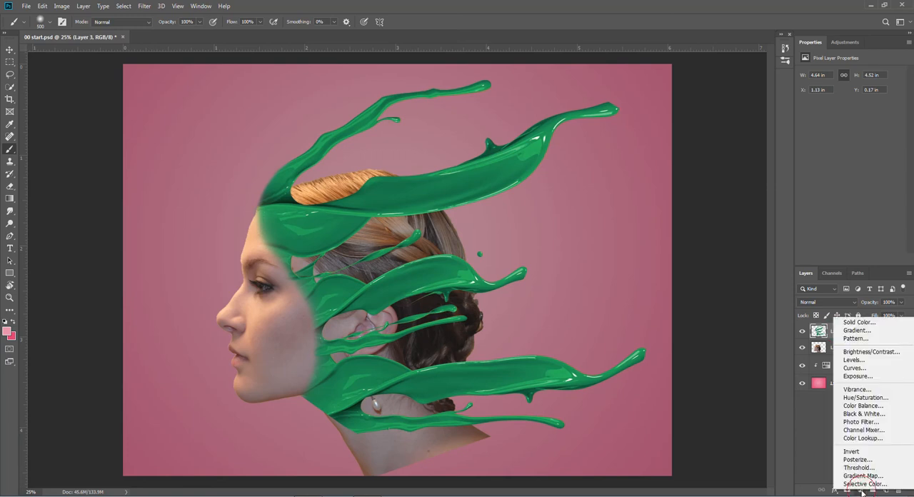
left_click(864, 397)
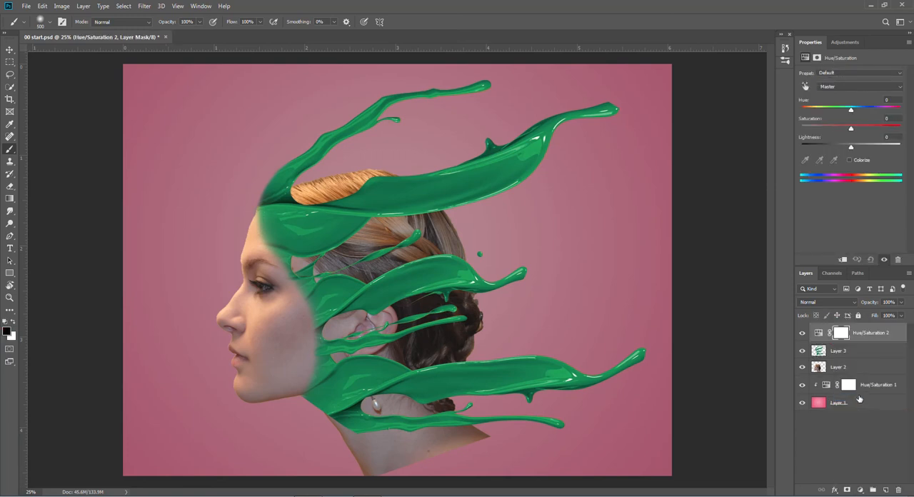
left_click(819, 342, "alt")
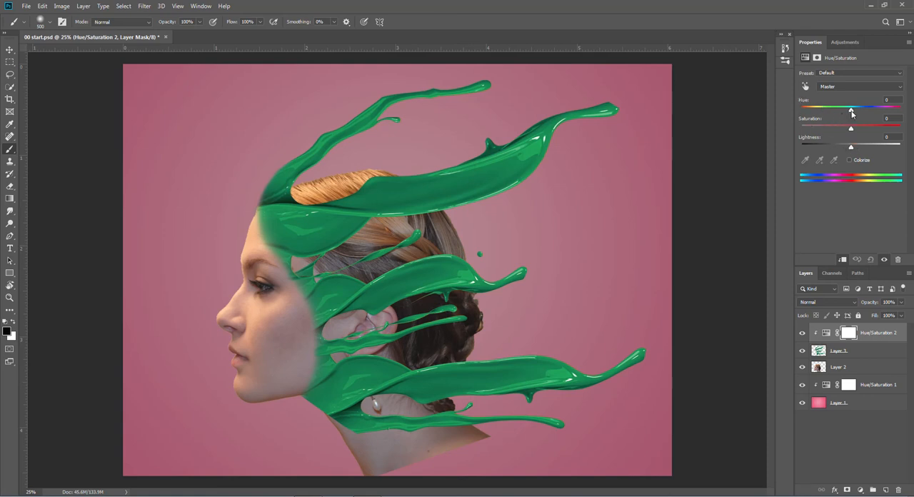
- Recolor the splashes toward the skin tone with hue about -150, saturation -70 and lightness +38
left_click_drag(851, 111, 808, 112)
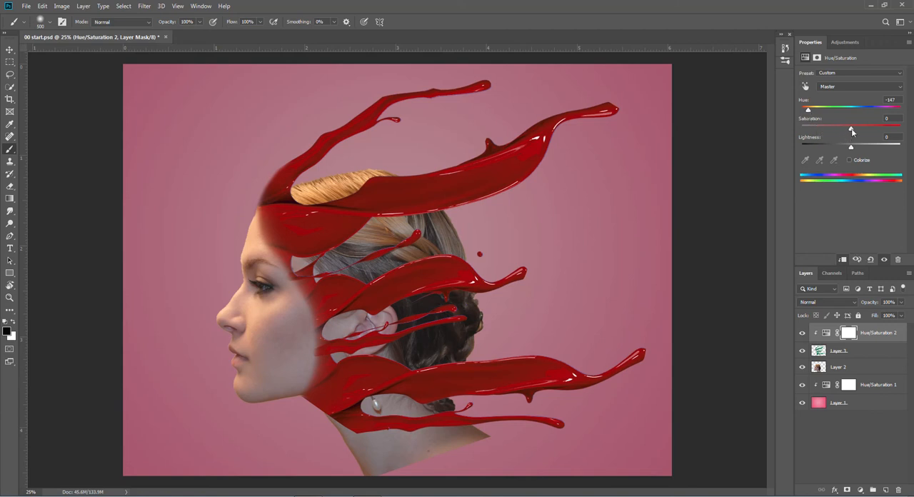
left_click_drag(849, 130, 841, 130)
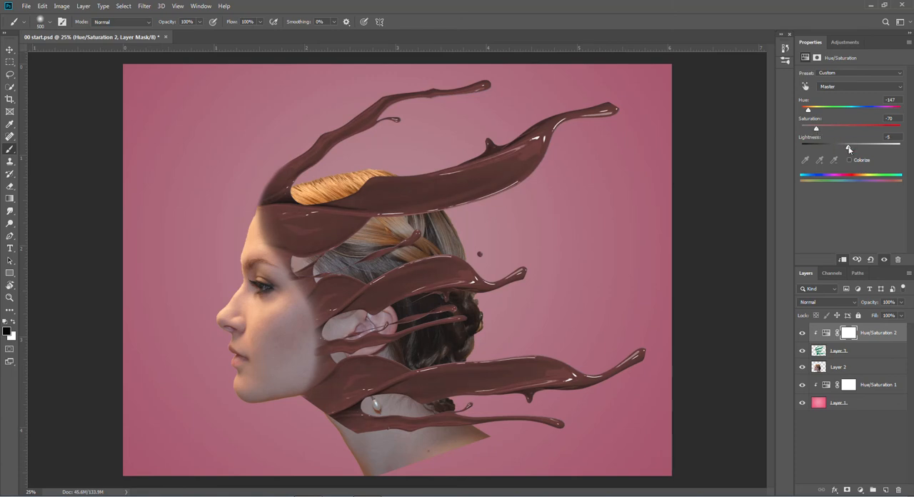
left_click_drag(850, 149, 853, 149)
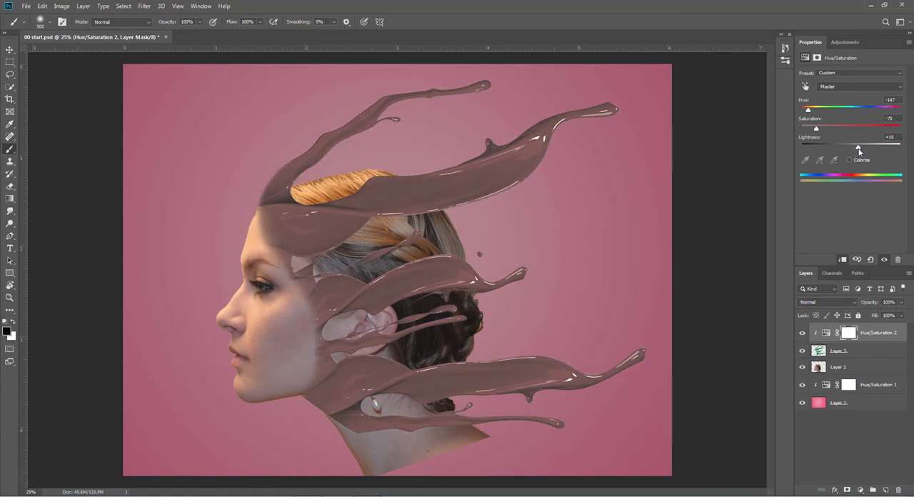
left_click_drag(860, 151, 862, 151)
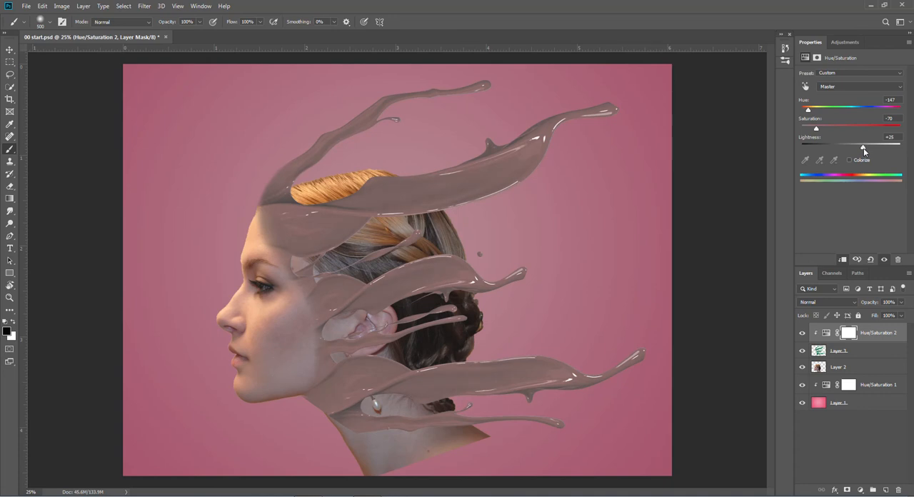
left_click_drag(866, 148, 869, 149)
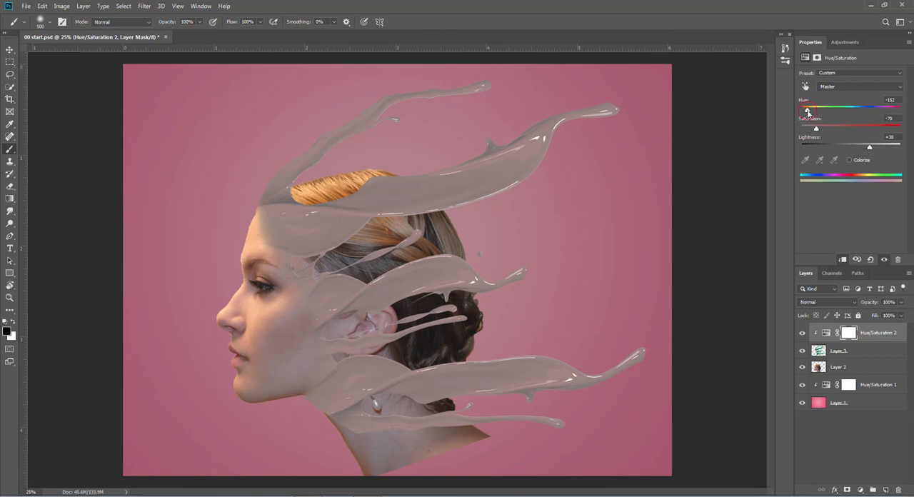
left_click_drag(806, 111, 808, 112)
- Add a layer mask to the model, Layer 2, and paint out her hair, ear and neck, reducing the black brush from 500 to 175 px
left_click(820, 367)
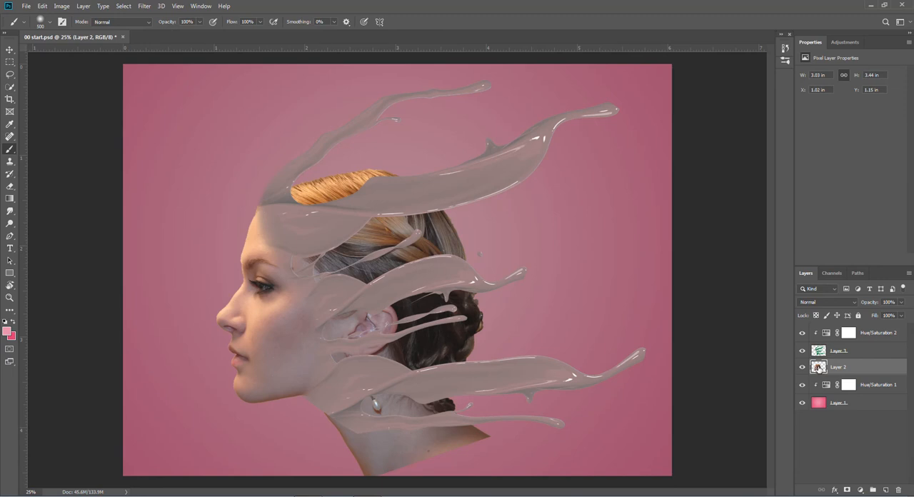
left_click(847, 491)
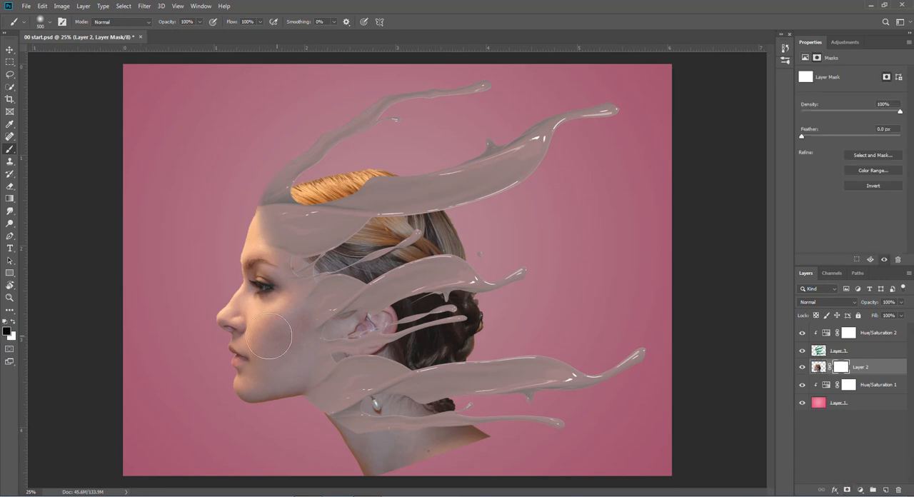
mouse_move(441, 222)
left_mouse_down()
mouse_move(432, 202)
mouse_move(456, 254)
mouse_move(396, 187)
mouse_move(394, 207)
mouse_move(360, 166)
mouse_move(378, 225)
mouse_move(337, 175)
mouse_move(320, 167)
mouse_move(332, 203)
mouse_move(302, 177)
mouse_move(374, 267)
mouse_move(370, 243)
mouse_move(382, 247)
mouse_move(427, 314)
mouse_move(467, 286)
mouse_move(478, 289)
mouse_move(465, 386)
mouse_move(439, 413)
mouse_move(449, 402)
mouse_move(362, 411)
mouse_move(341, 439)
mouse_move(339, 425)
mouse_move(381, 473)
mouse_move(424, 444)
mouse_move(478, 437)
mouse_move(443, 455)
mouse_move(480, 433)
mouse_move(441, 402)
mouse_move(443, 366)
mouse_move(420, 378)
mouse_move(427, 339)
mouse_move(418, 337)
mouse_move(410, 374)
mouse_move(397, 332)
mouse_move(383, 359)
mouse_move(384, 302)
mouse_move(368, 325)
left_mouse_up()
key("bracketleft")
key("bracketleft")
key("bracketleft")
key("bracketleft")
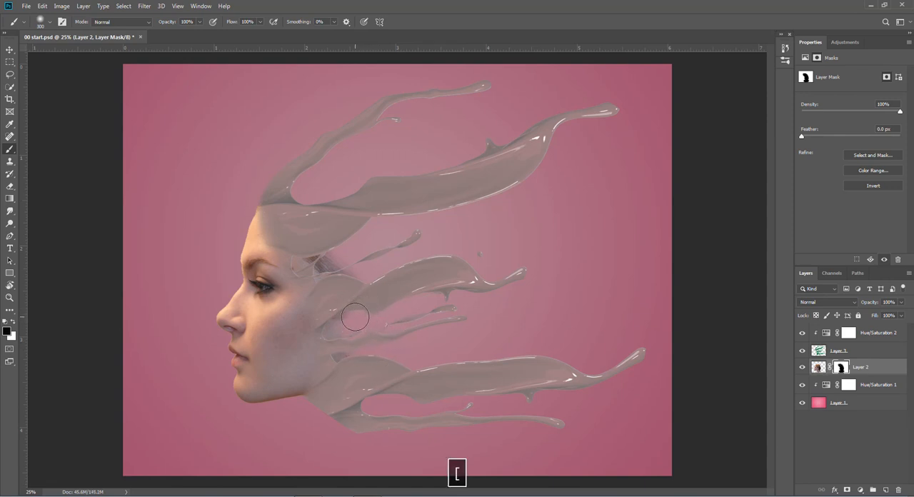
key("bracketleft")
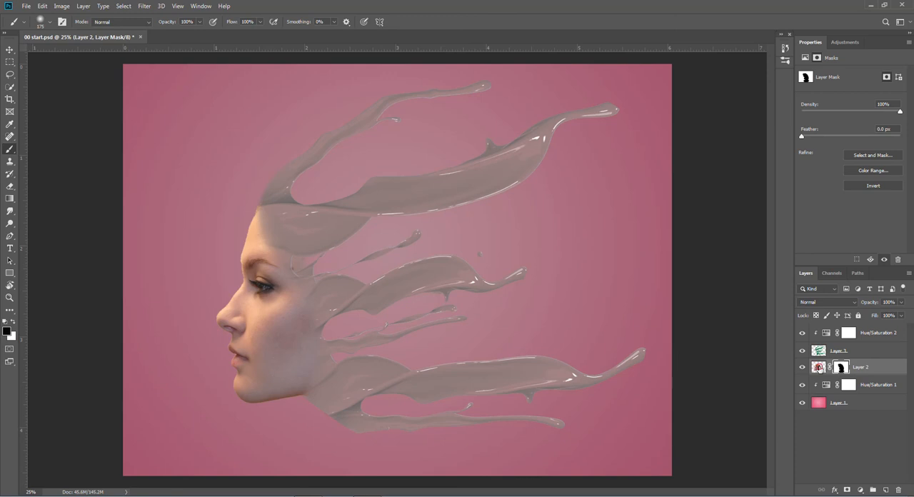
- Add a Hue/Saturation adjustment layer clipped to the model, Layer 2, and reduce its saturation to bring her skin closer to the splashes
left_click(818, 367)
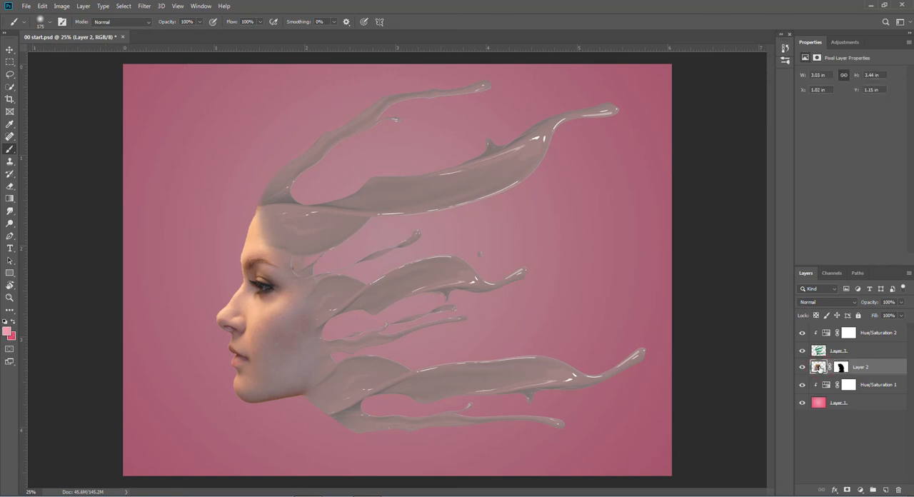
left_click(860, 490)
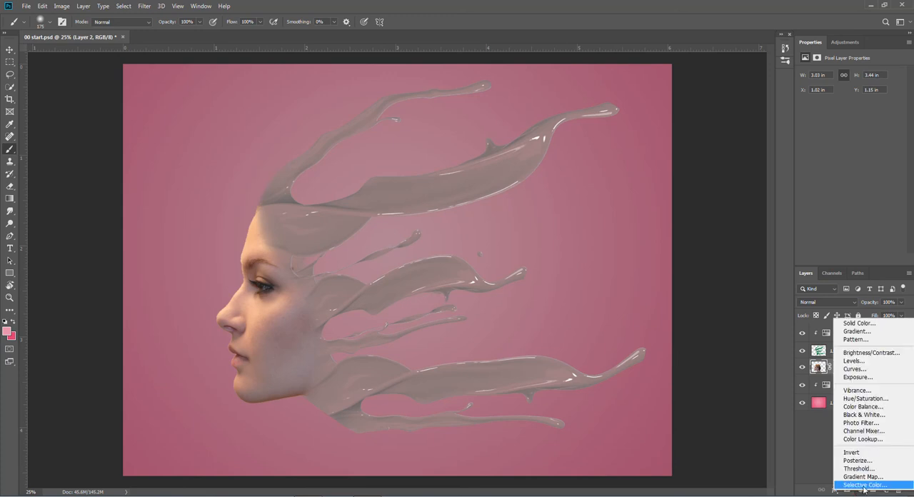
left_click(866, 398)
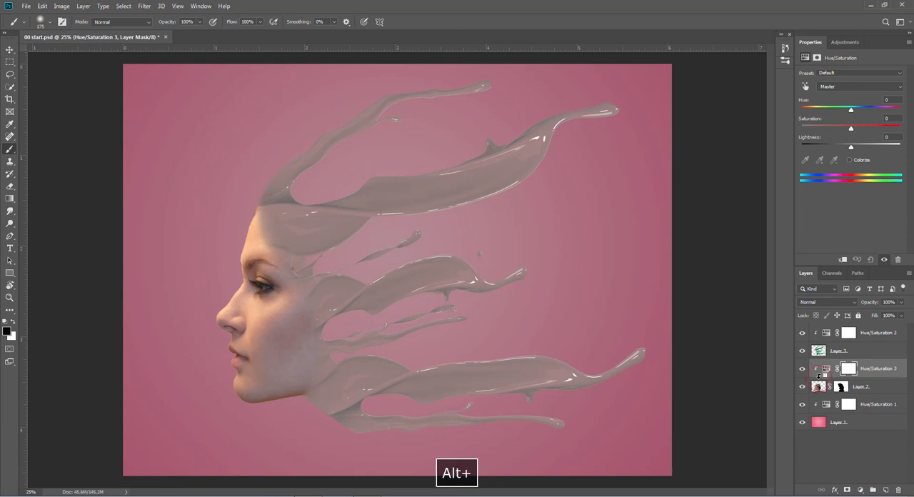
left_click(821, 377, "alt")
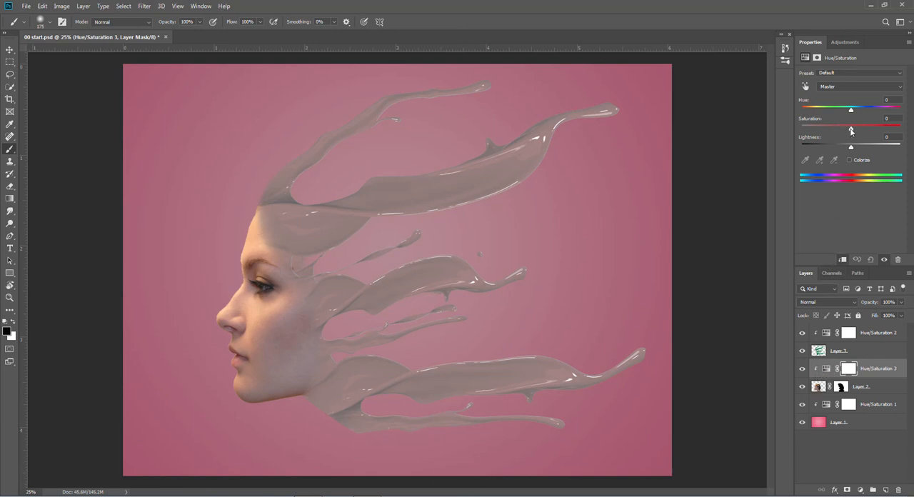
left_click_drag(851, 130, 845, 130)
mouse_move(837, 130)
left_mouse_down()
mouse_move(819, 134)
mouse_move(829, 137)
left_mouse_up()
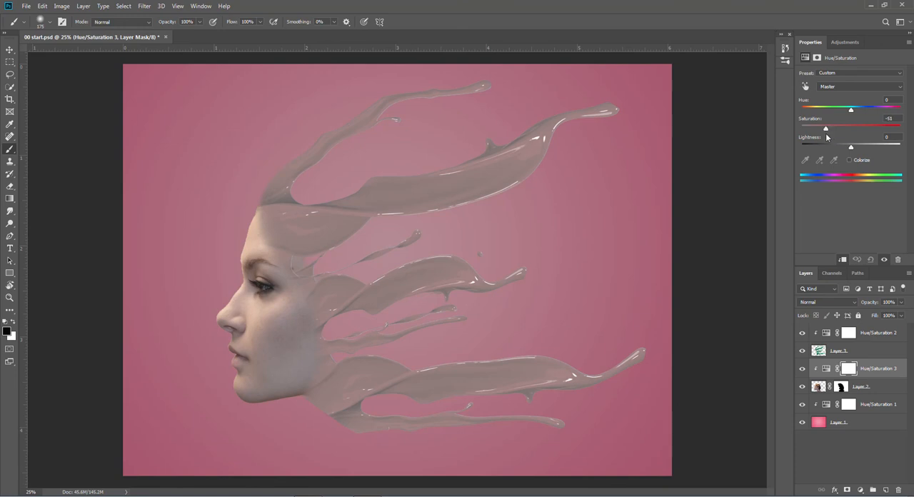
left_click_drag(828, 137, 821, 137)
- Retune the splashes' Hue/Saturation 2 adjustment to hue -135, saturation -74 and lightness +39
left_click(826, 333)
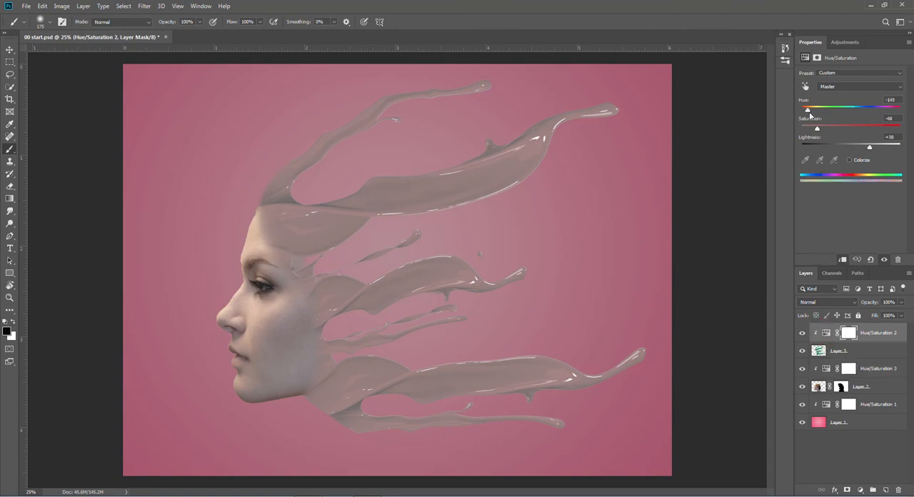
left_click_drag(808, 111, 810, 112)
left_click_drag(814, 131, 816, 132)
left_click_drag(870, 149, 869, 149)
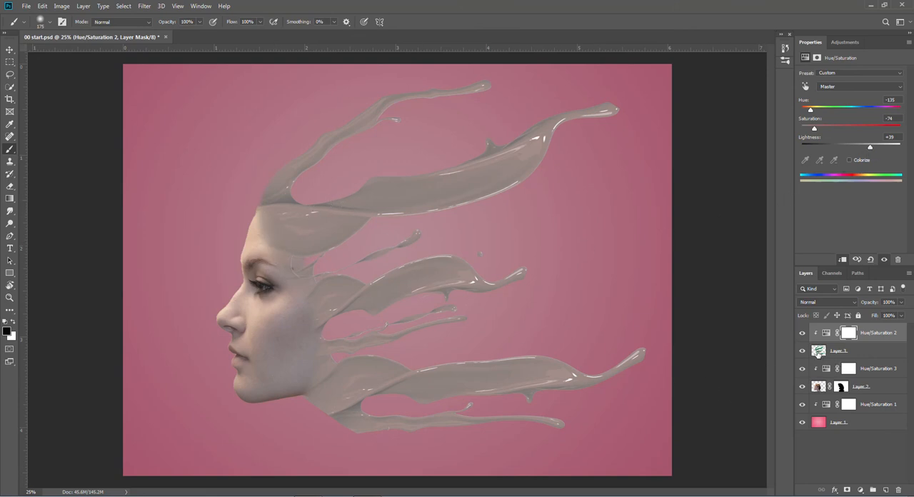
- Add a layer mask to the splashes, Layer 3, and softly blend their edge into the forehead with a black 1000 px brush
left_click(818, 352)
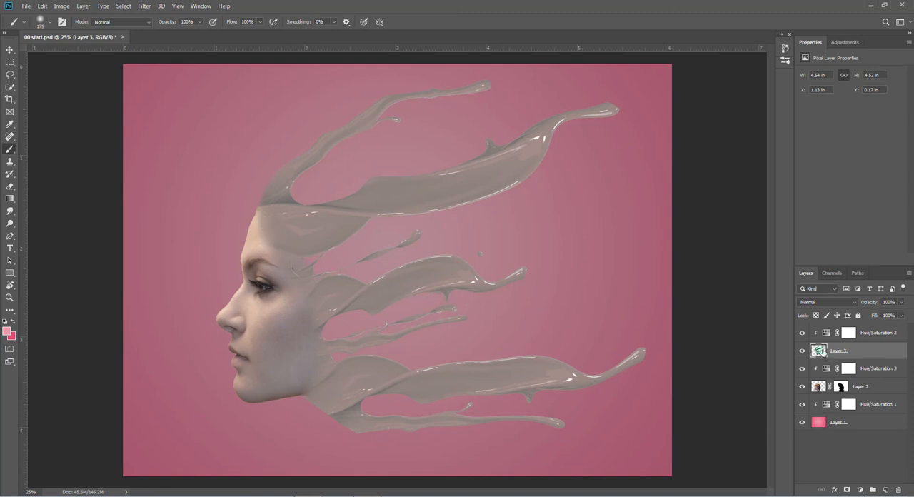
left_click(847, 491)
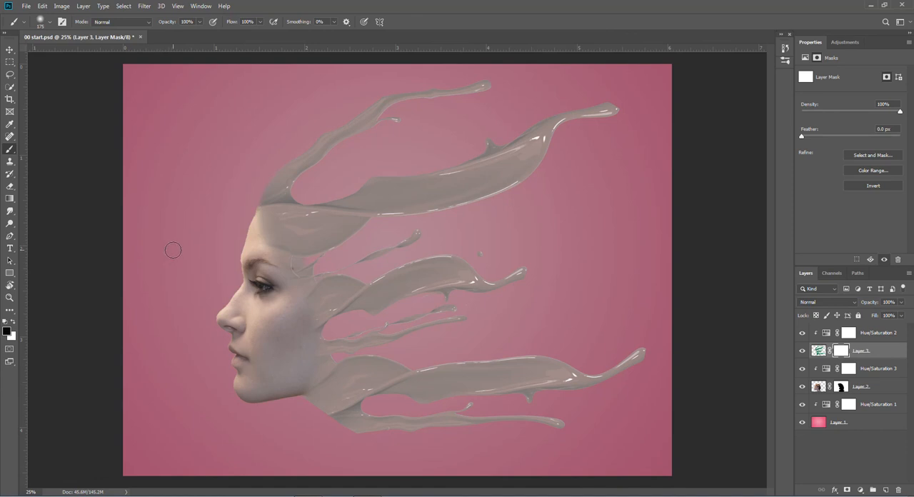
key("bracketright")
key("bracketright")
key("bracketright")
key("bracketright")
key("bracketright")
key("bracketright")
key("bracketright")
key("bracketright")
key("bracketright")
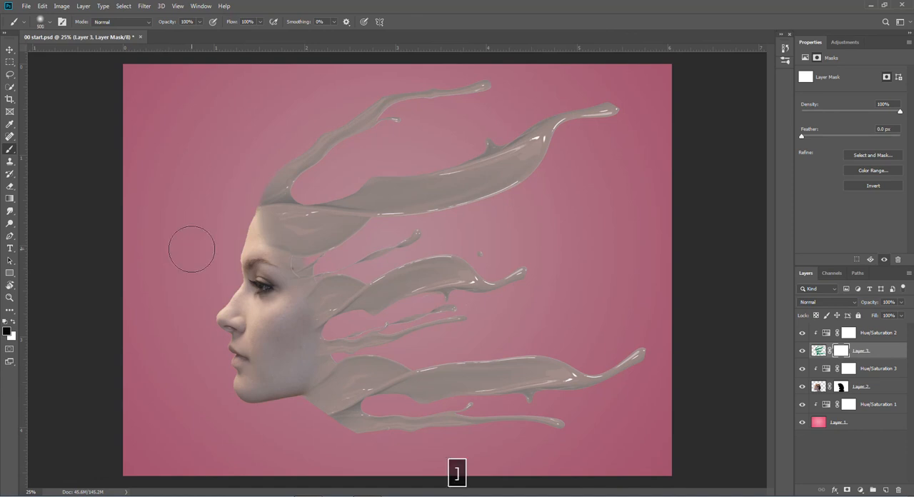
key("bracketright")
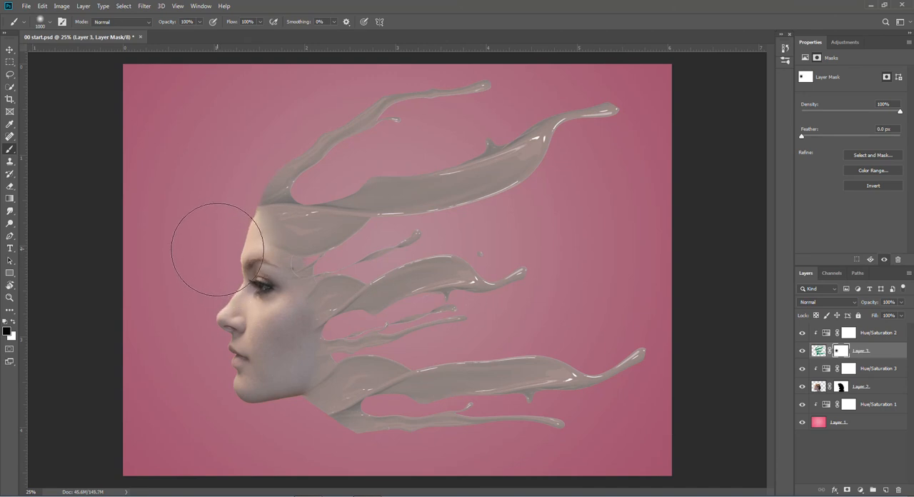
left_click_drag(243, 281, 240, 288)
- Shift the background to a muted red by adjusting Hue/Saturation 1, and set the model's Hue/Saturation 3 saturation to -41
left_click(827, 405)
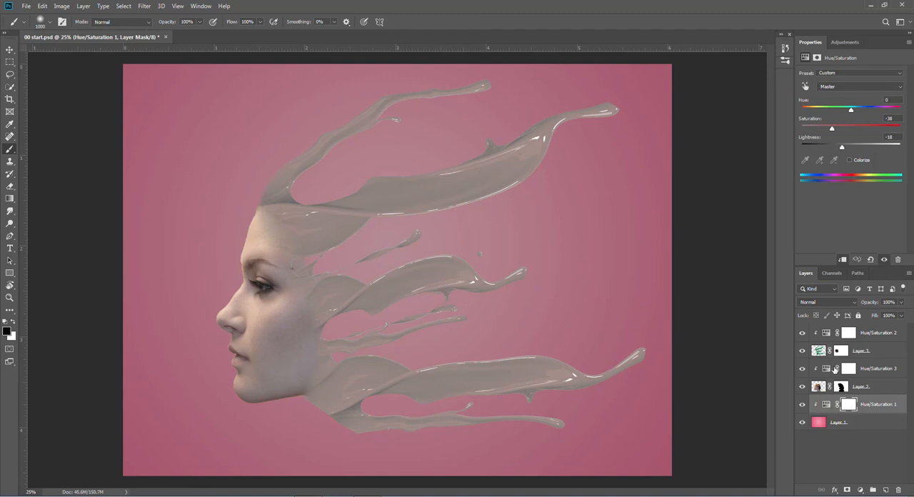
left_click(832, 129)
left_click_drag(831, 130, 857, 111)
left_click_drag(841, 147, 840, 151)
left_click(826, 369)
left_click_drag(831, 129, 831, 131)
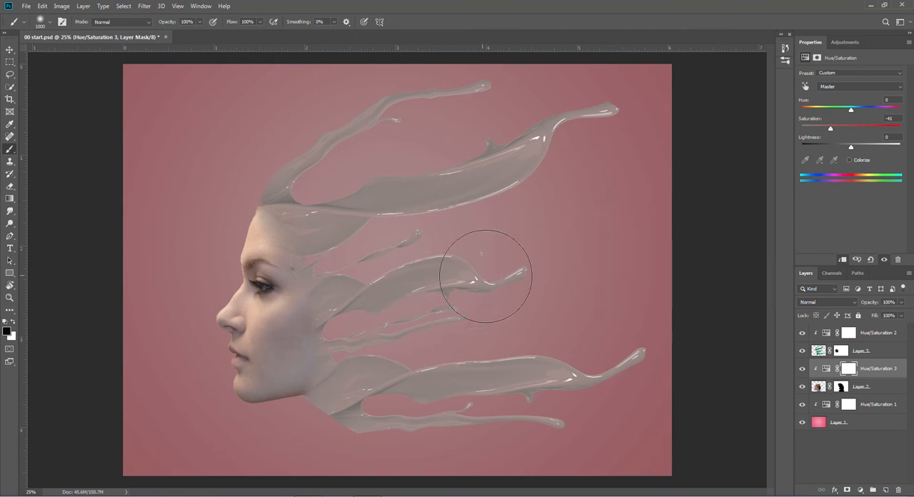
- Add a Levels adjustment layer above all layers with the input black point at 22 and white point at 237
left_click(868, 334)
left_click(861, 490)
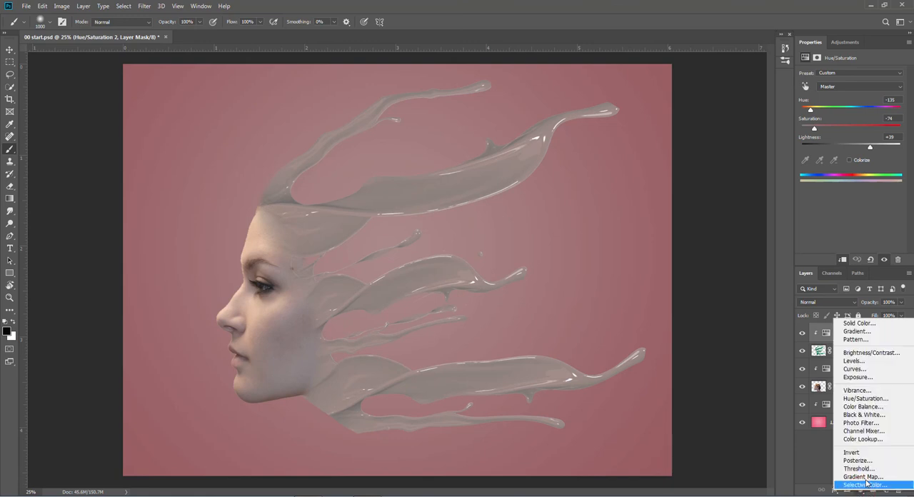
left_click(859, 366)
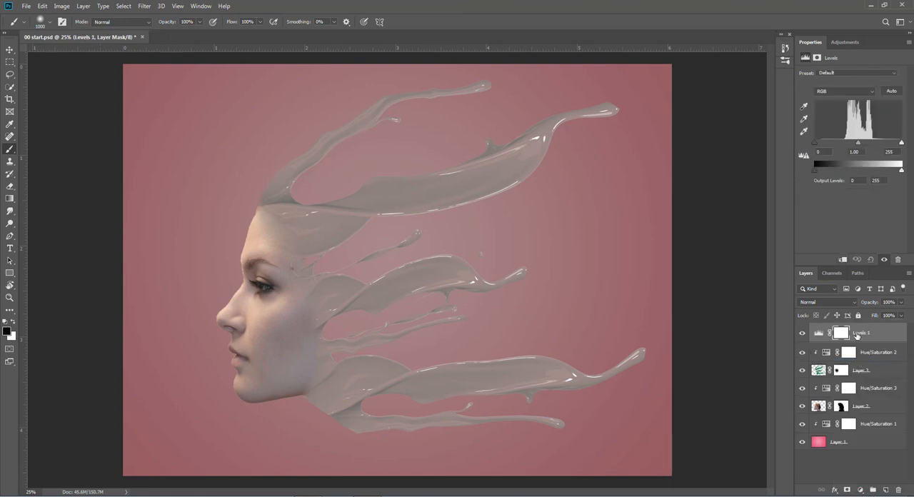
left_click_drag(814, 143, 823, 145)
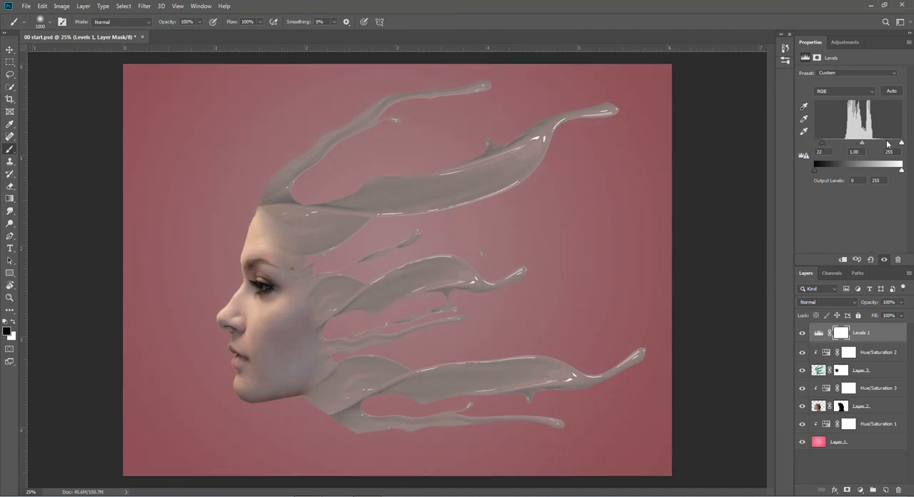
left_click_drag(901, 143, 895, 144)
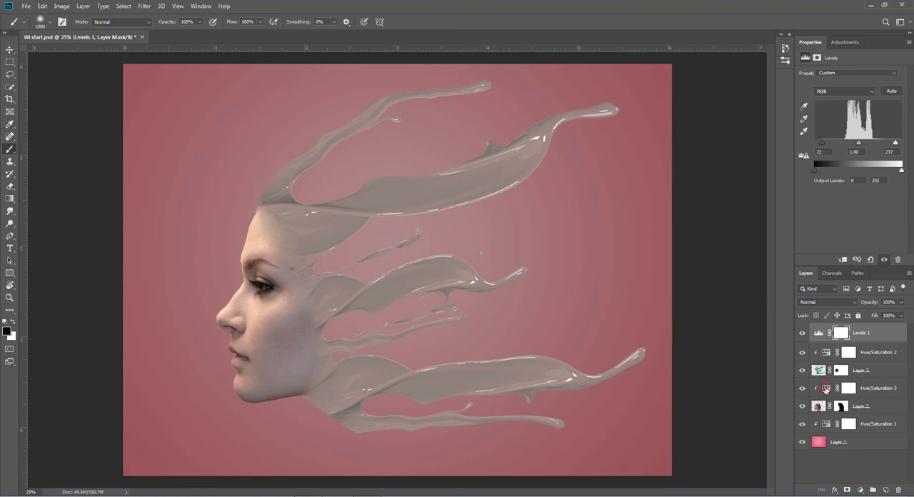
- Set the saturation of the model's Hue/Saturation 3 adjustment to -49
left_click(826, 390)
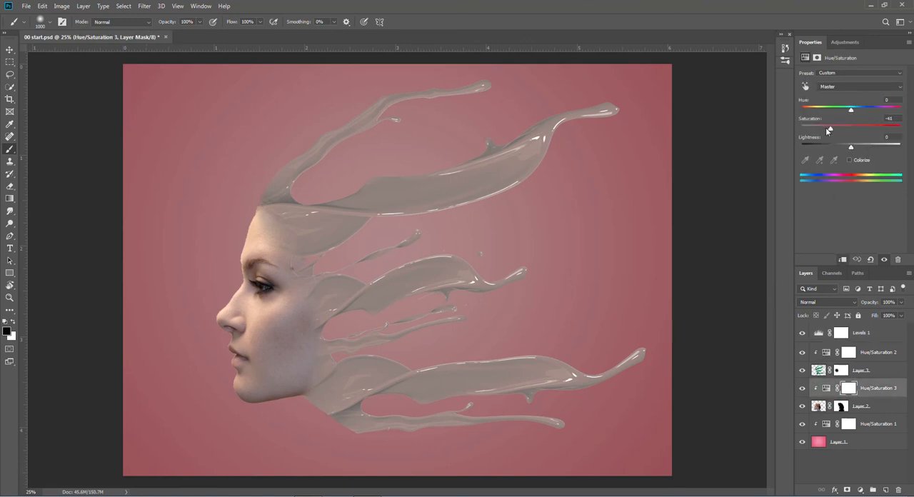
left_click_drag(830, 131, 827, 132)
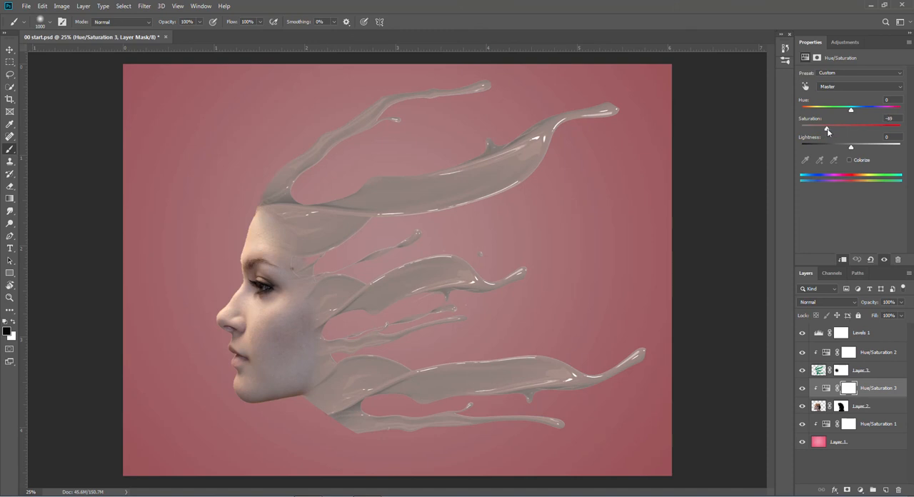